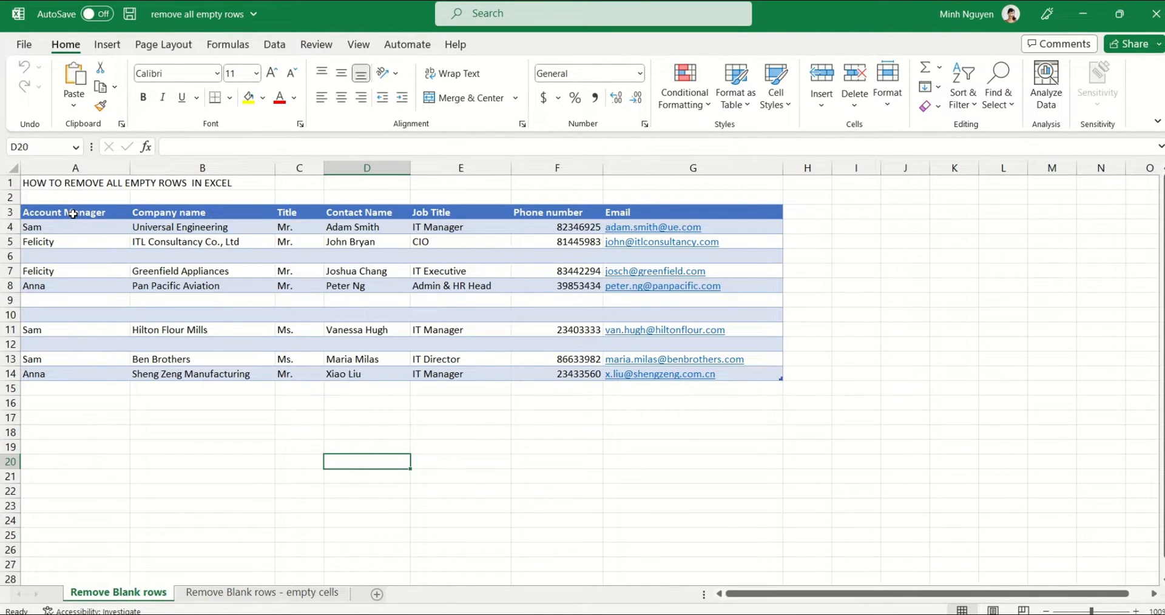
- Copy the Account Manager through Phone number columns (A3:F14) in Excel and paste them below the Word document's heading
left_click(73, 215)
left_click_drag(73, 215, 527, 376)
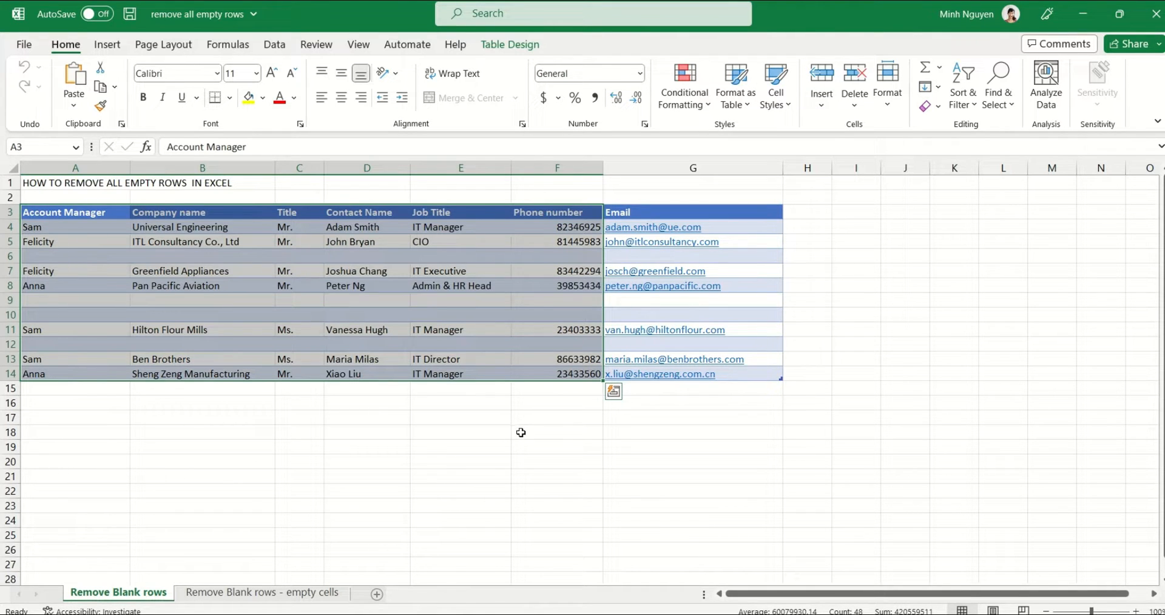
key("ctrl+c")
key("alt+Tab")
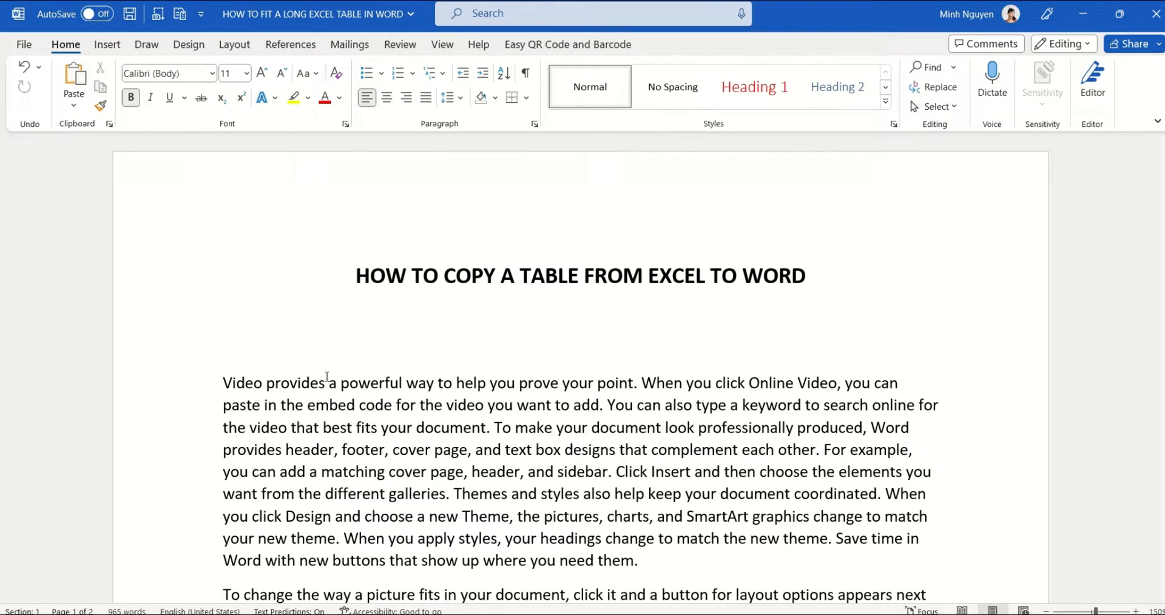
key("ctrl+v")
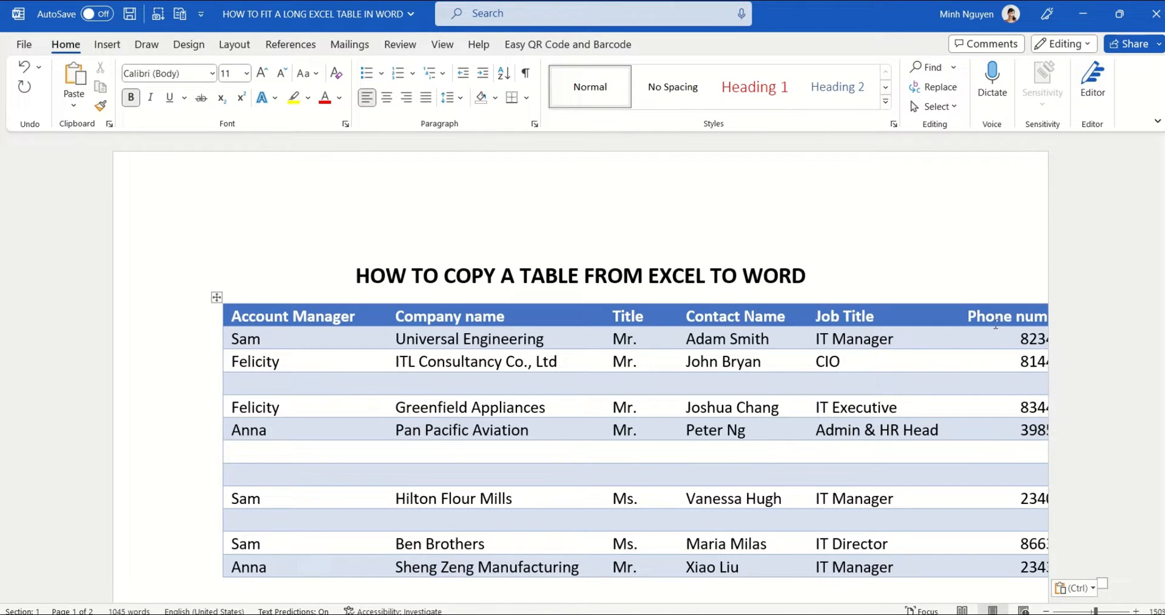
left_click(1022, 325)
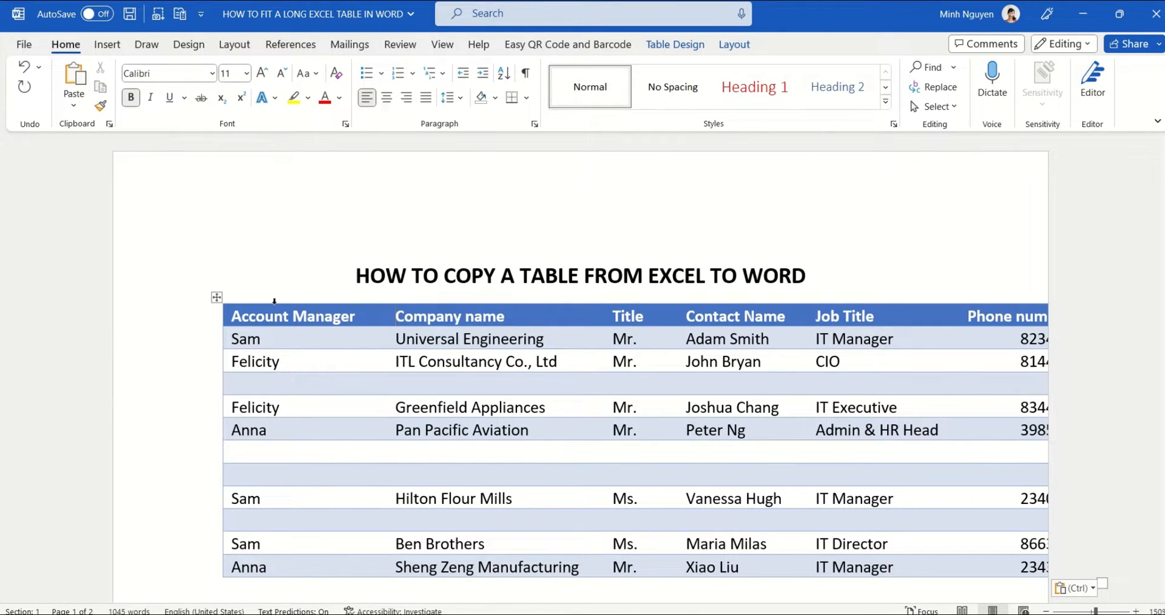
- Apply all borders to the pasted table and narrow its Account Manager and Company name columns
left_click(216, 297)
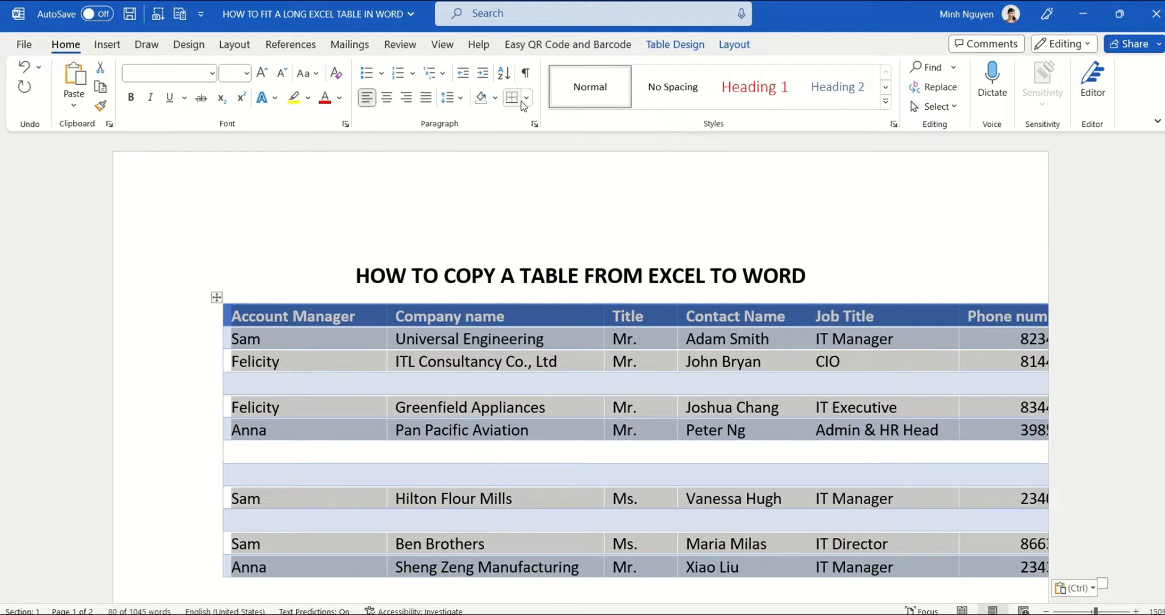
left_click(526, 98)
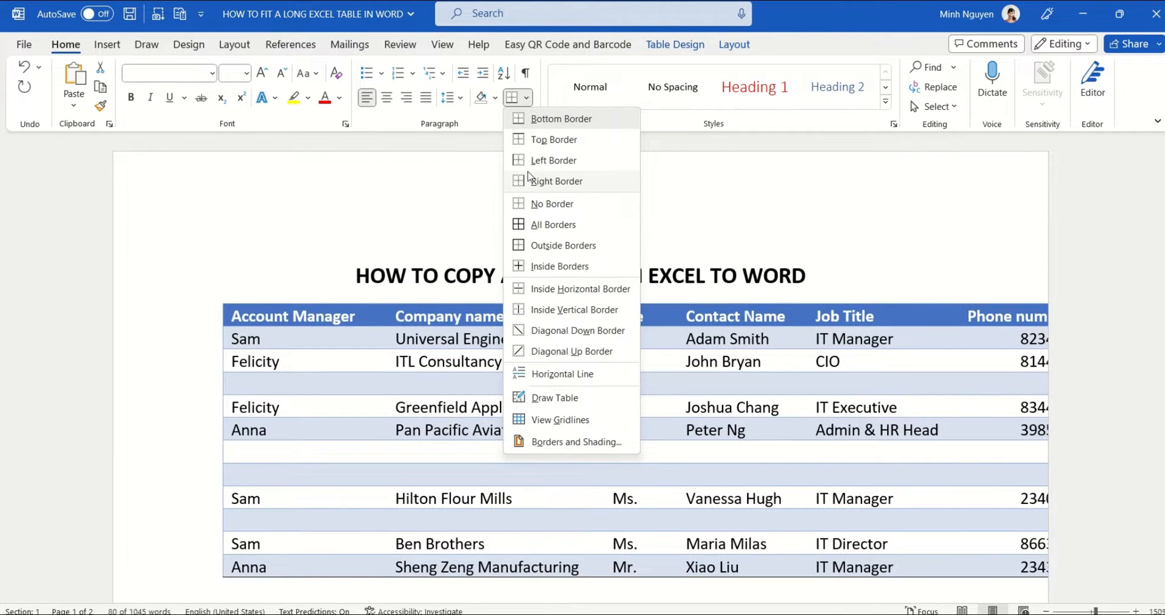
left_click(533, 226)
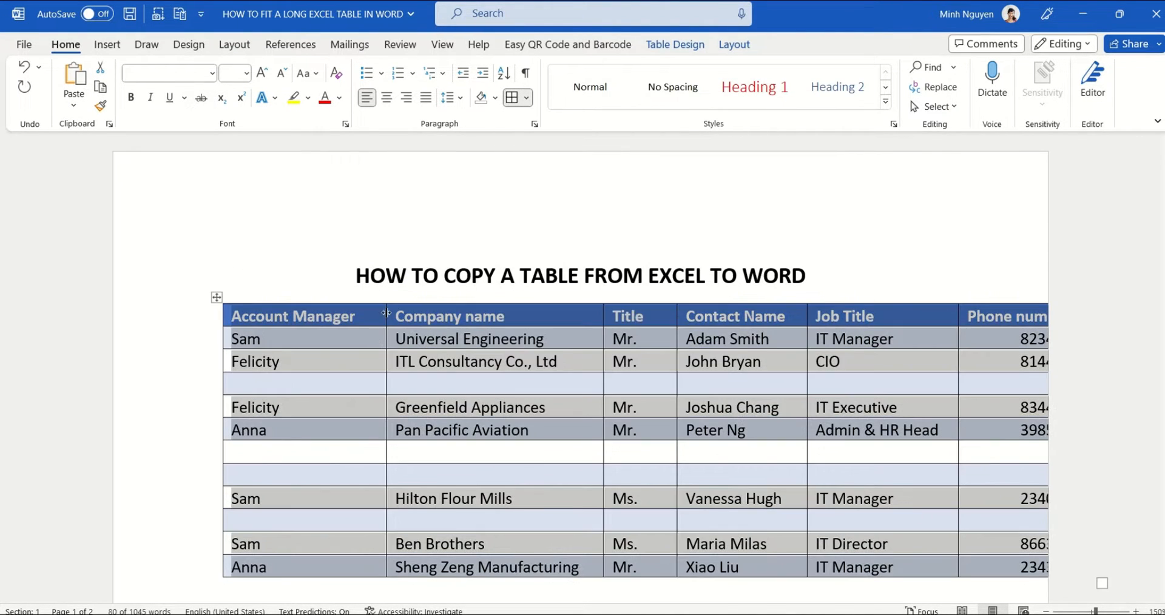
left_click(386, 315)
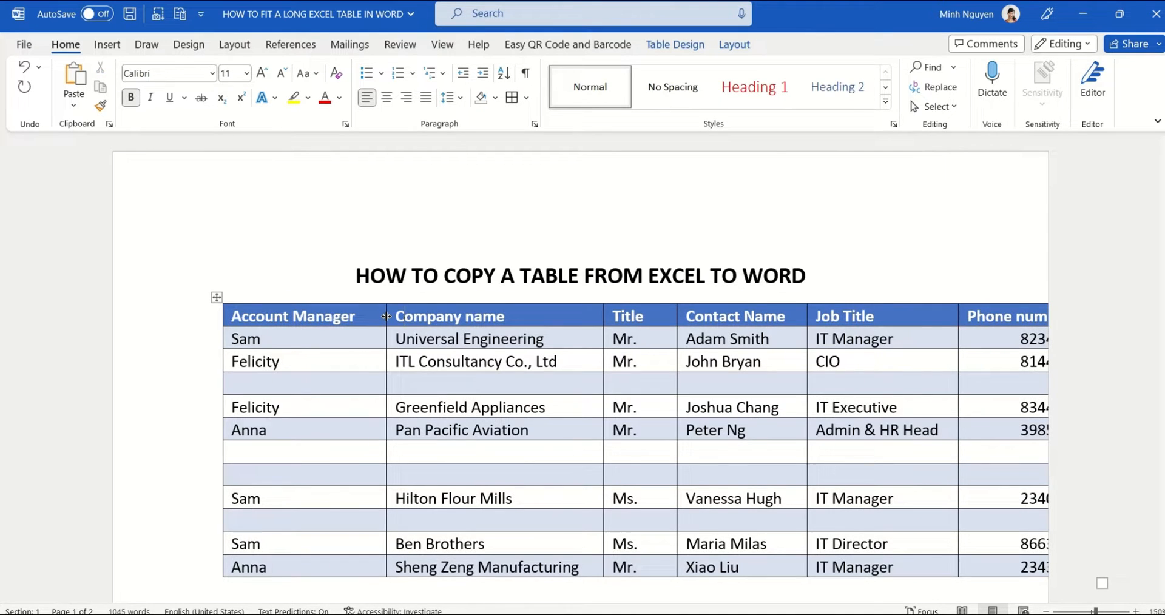
left_click_drag(386, 316, 353, 316)
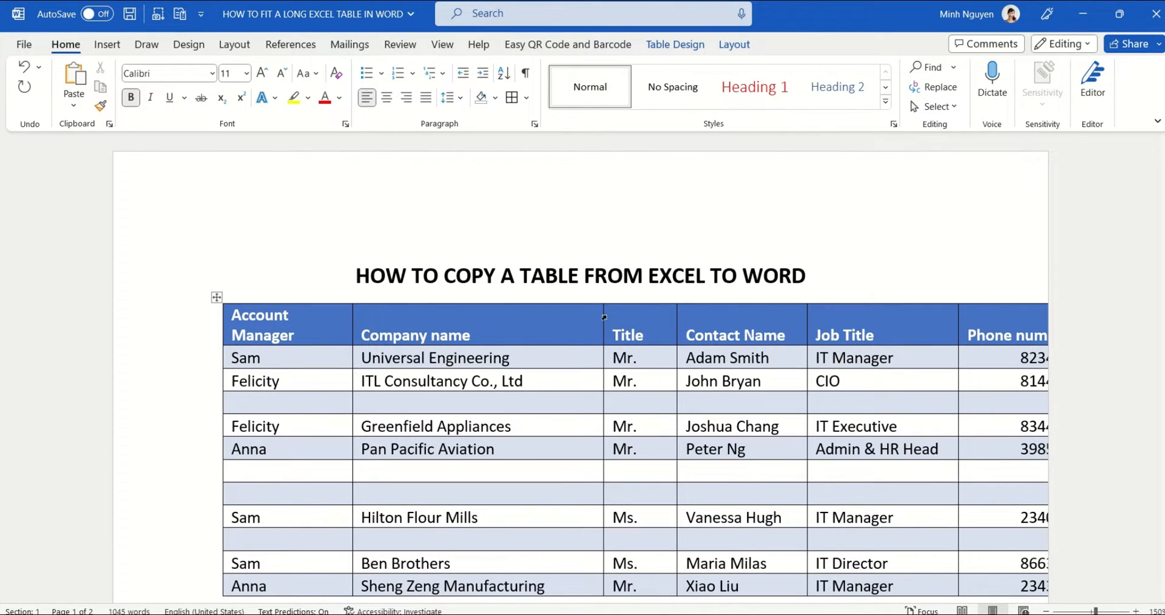
left_click_drag(602, 316, 558, 316)
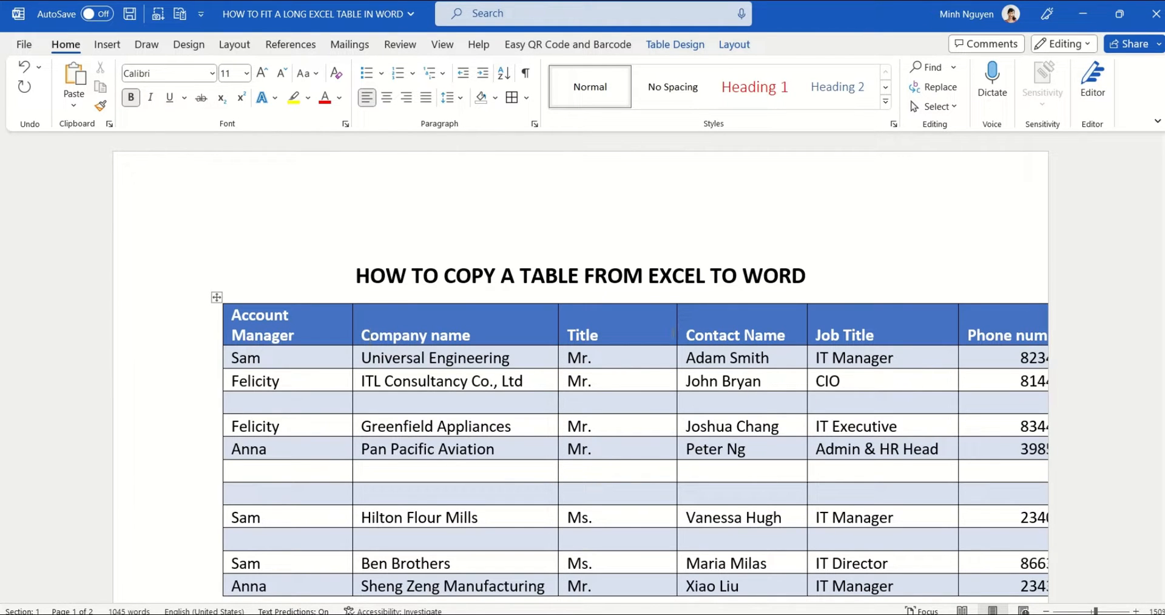
- Undo both column width changes and the borders added to the table
key("ctrl+z")
key("ctrl+z")
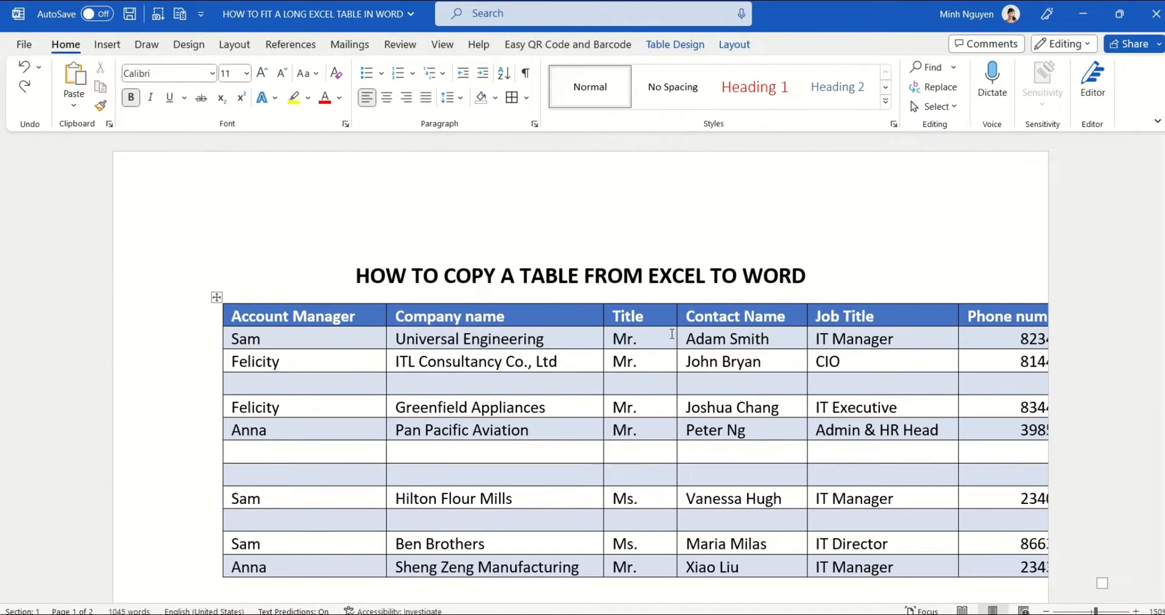
key("ctrl+z")
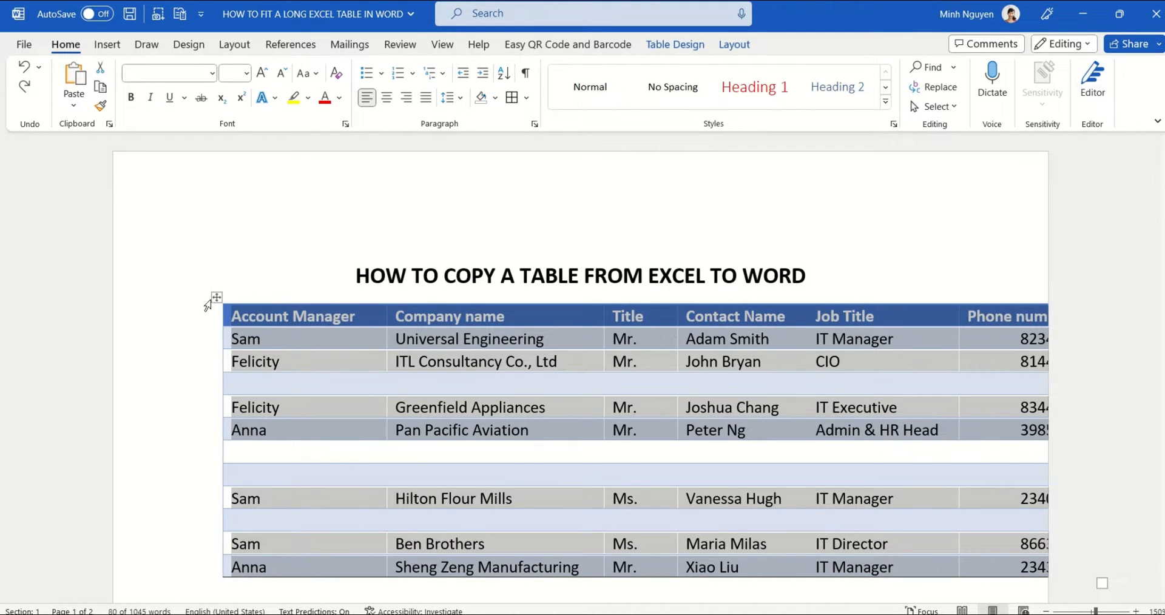
- Fit the selected table to the page width with AutoFit Window
left_click(734, 46)
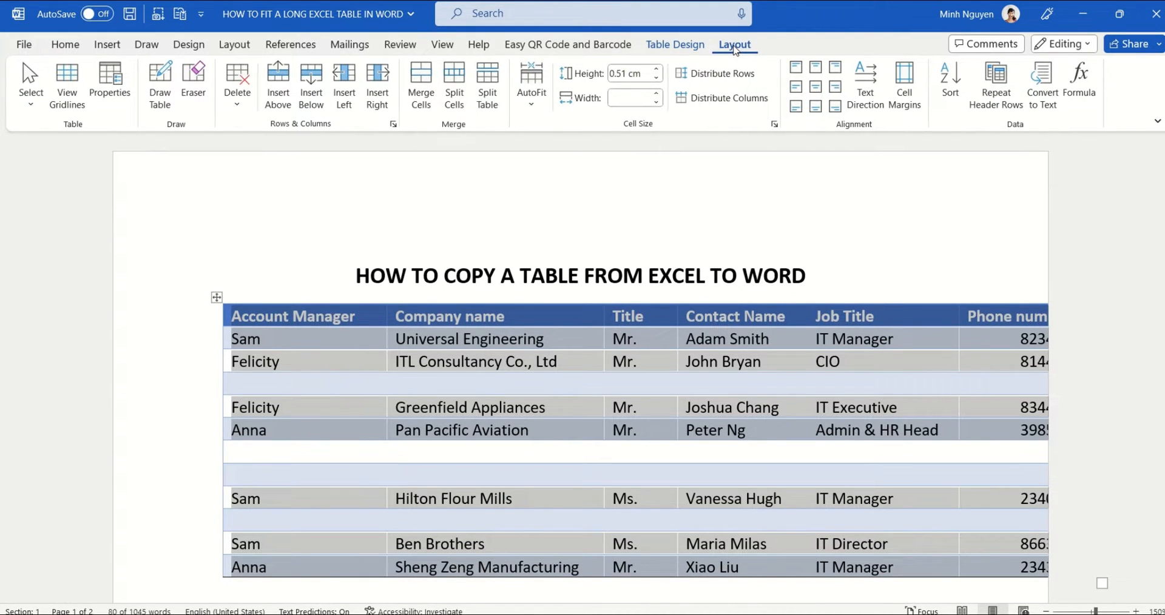
left_click(531, 105)
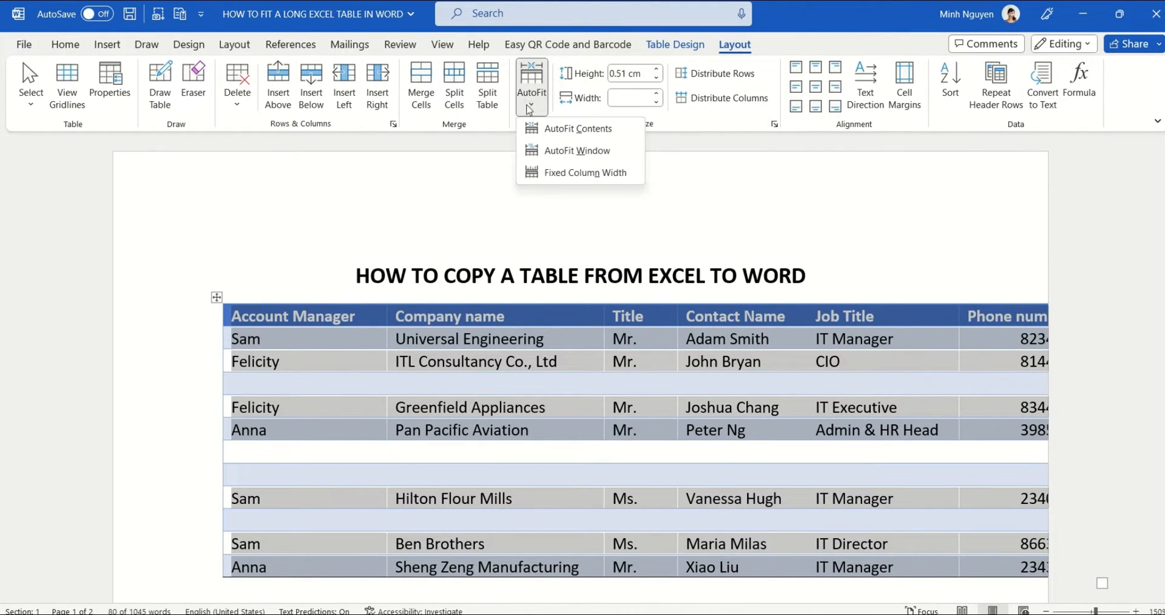
left_click(544, 152)
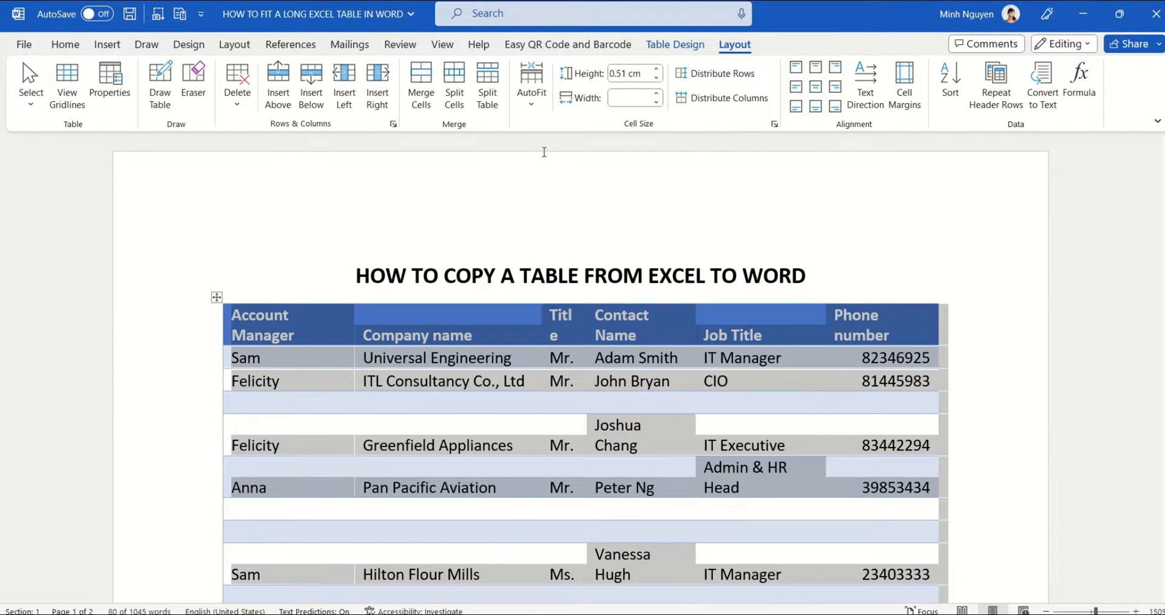
left_click(952, 328)
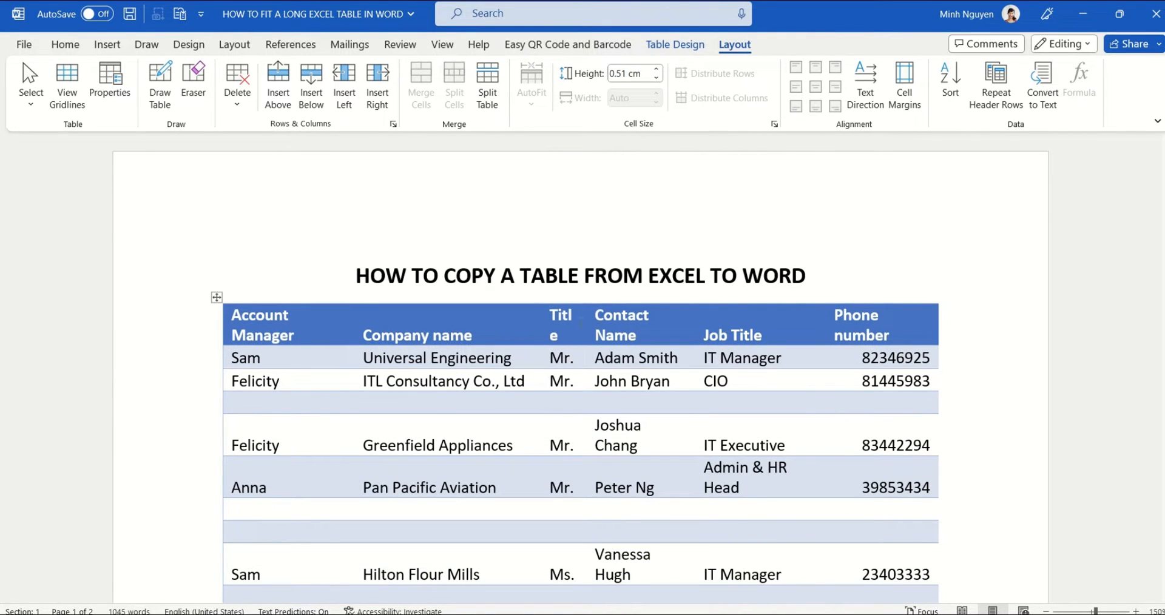
- Apply all borders to the whole fitted table
left_click(216, 297)
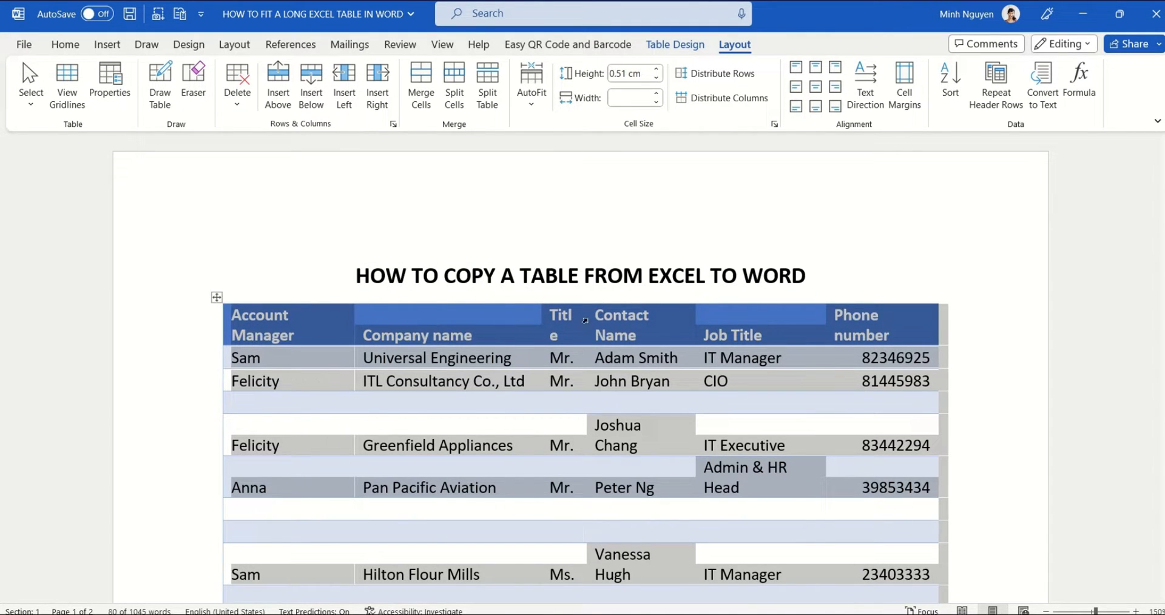
left_click(65, 44)
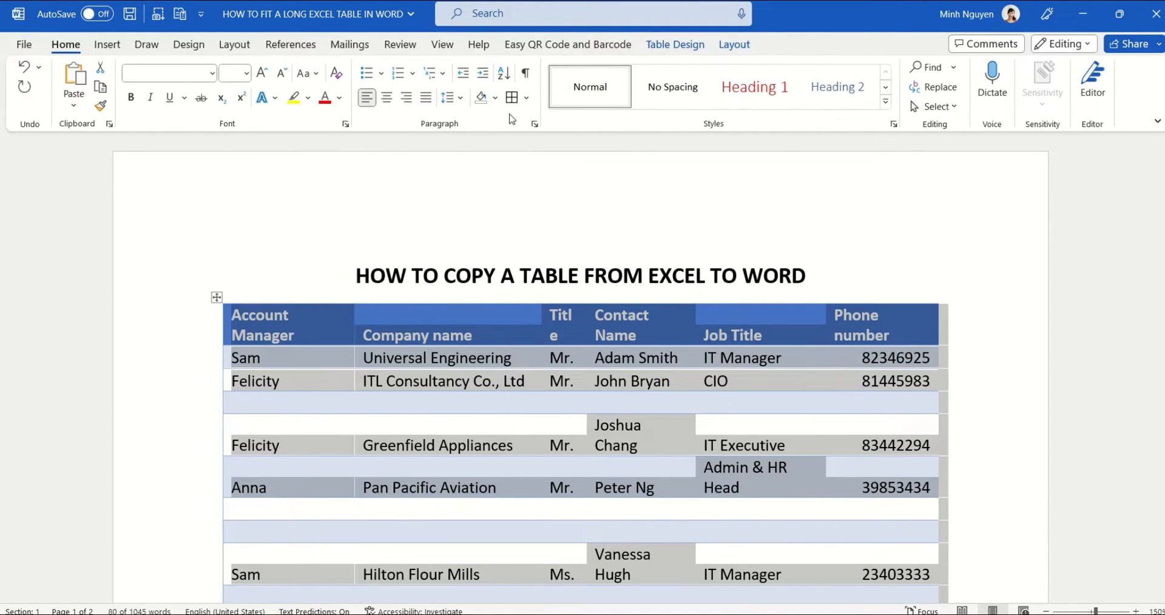
left_click(526, 98)
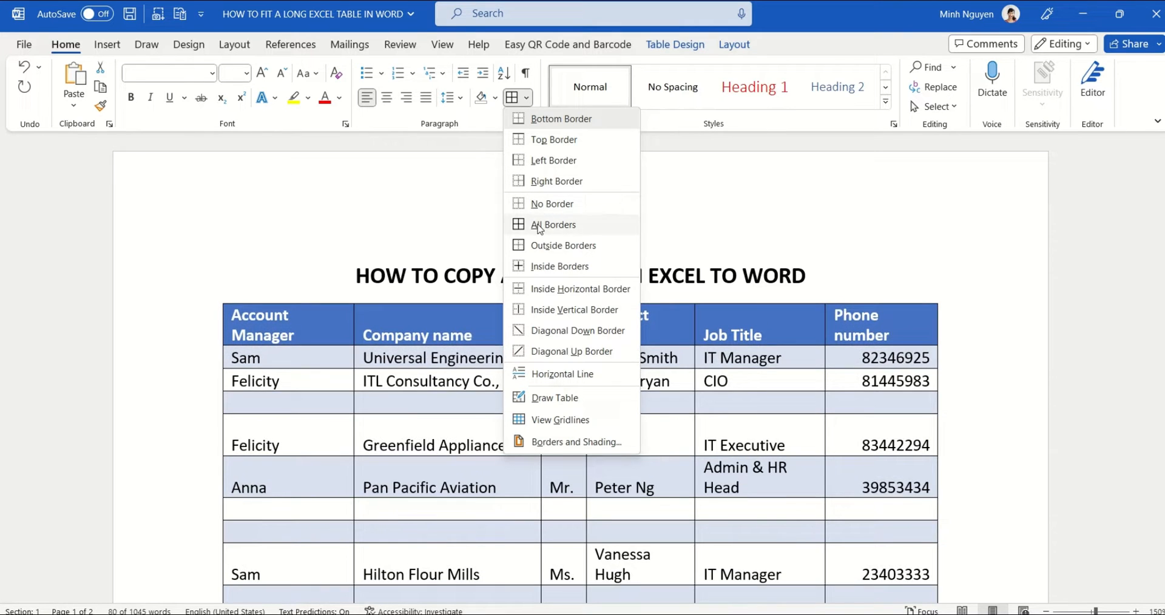
left_click(538, 226)
- Narrow the Company name column and resize the Title column so Title and Contact Name each fit on one line
left_click_drag(585, 315, 517, 309)
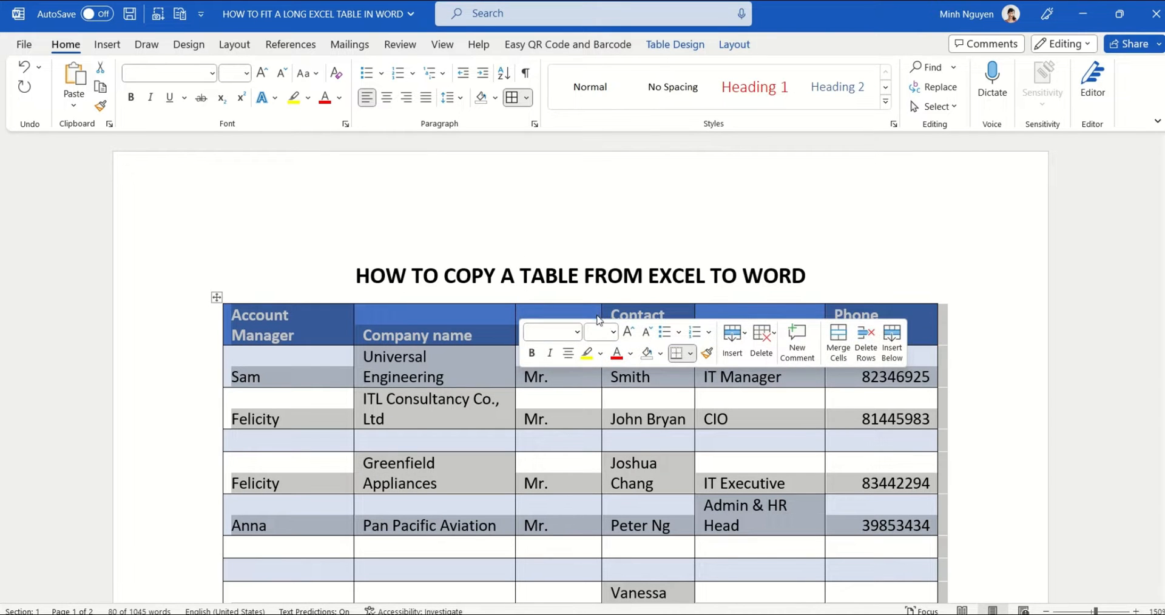
left_click(772, 438)
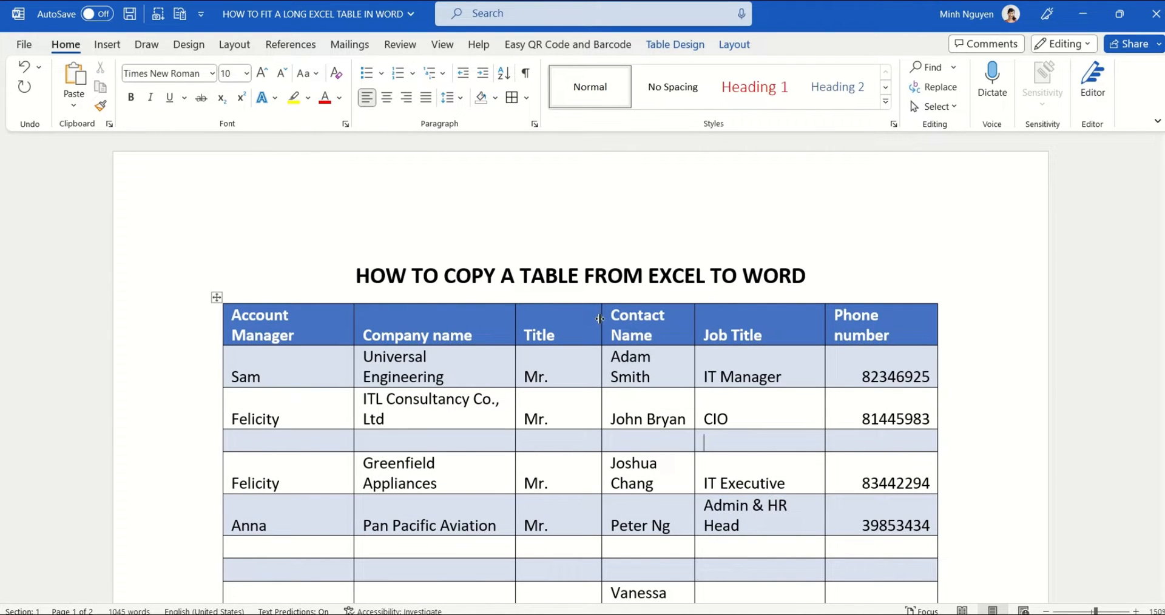
left_click_drag(602, 321, 570, 320)
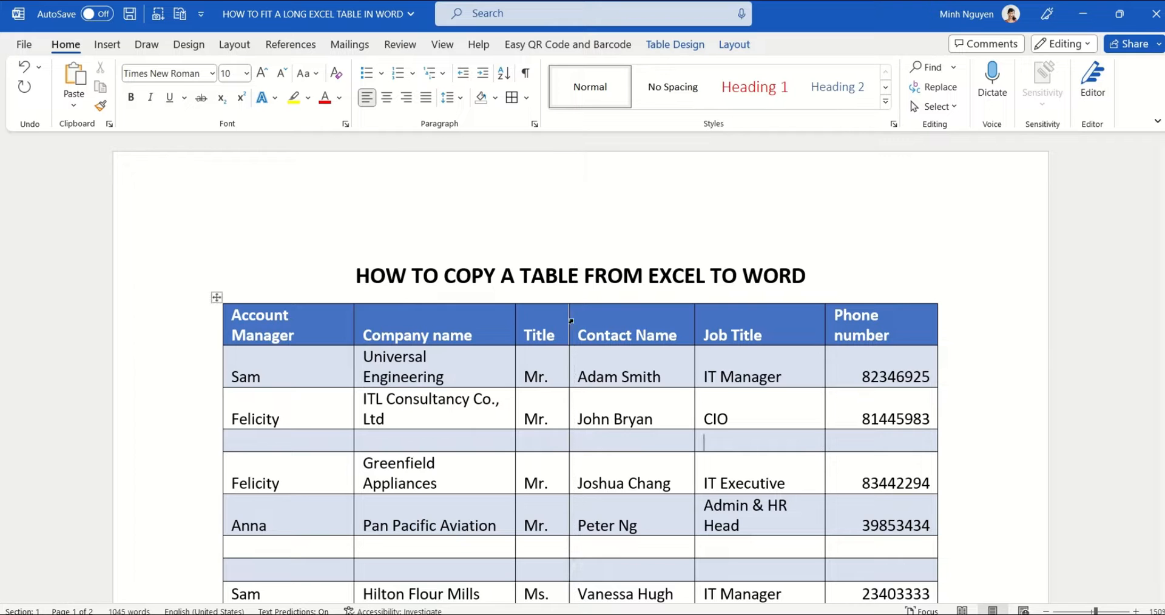
- Copy the full table including Email (A3:G14) from Excel and paste it at the blank line between paragraphs on Word's page 2
scroll(791, 353, "down", 15)
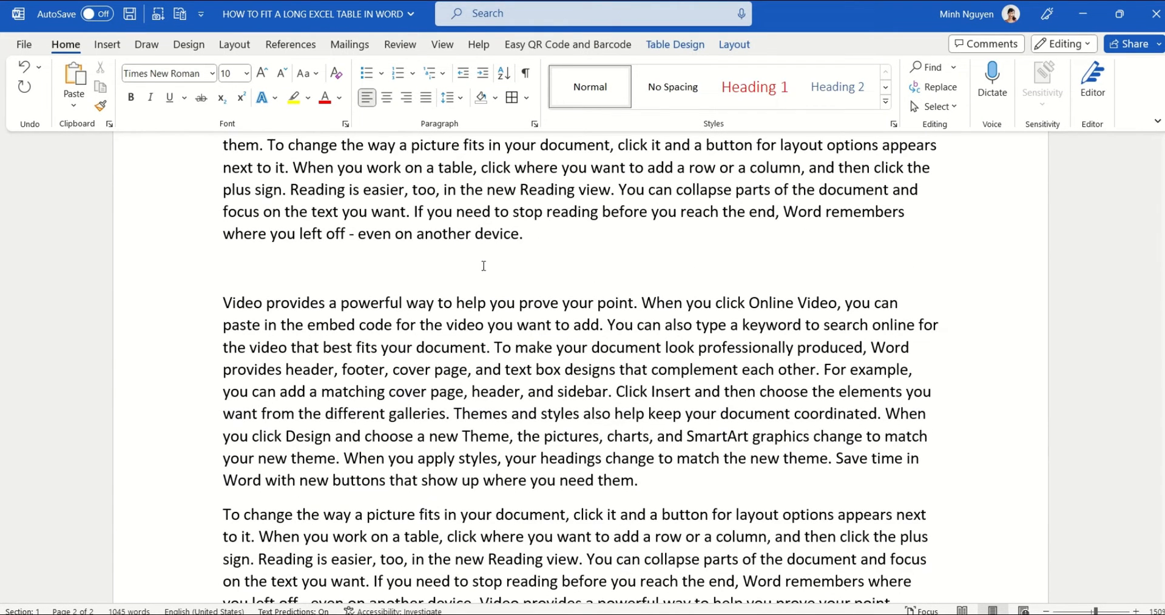
left_click(476, 267)
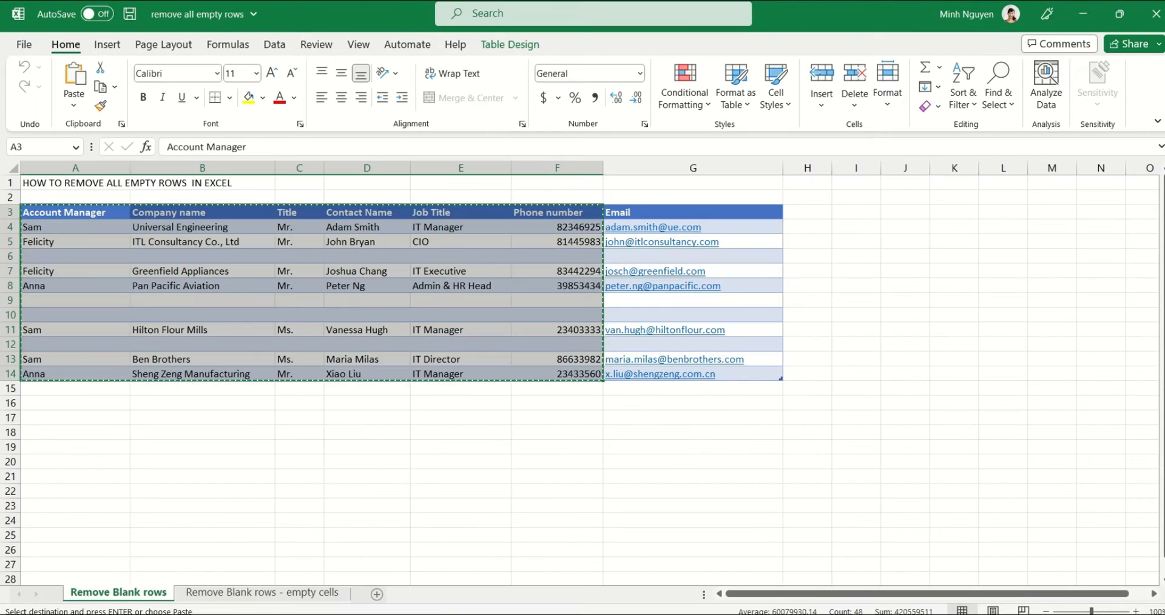
left_click(564, 488)
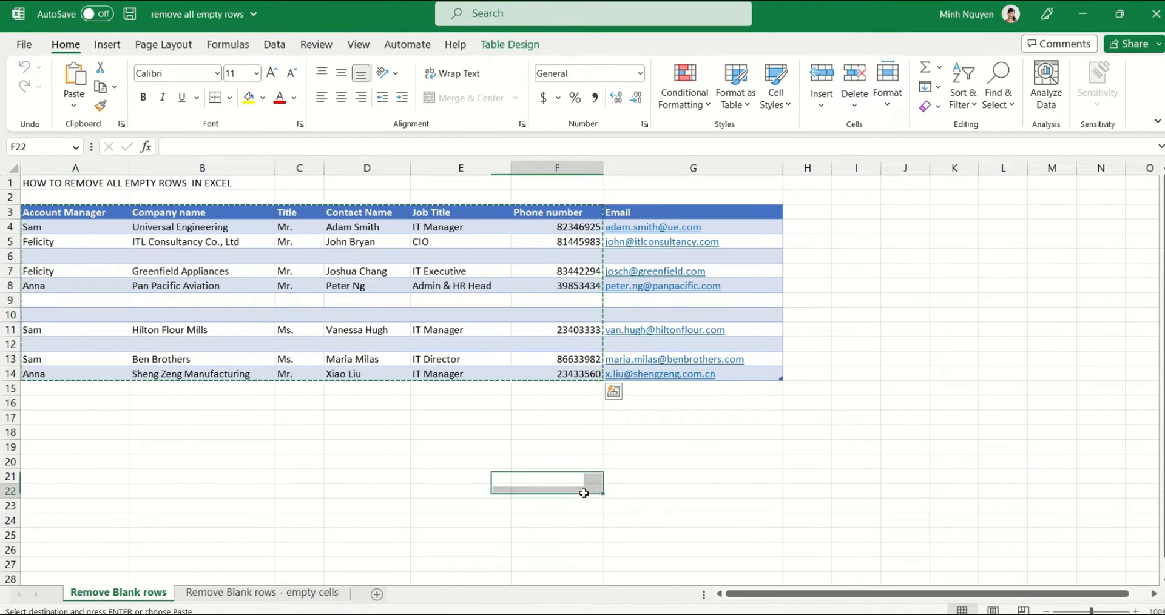
left_click(562, 460)
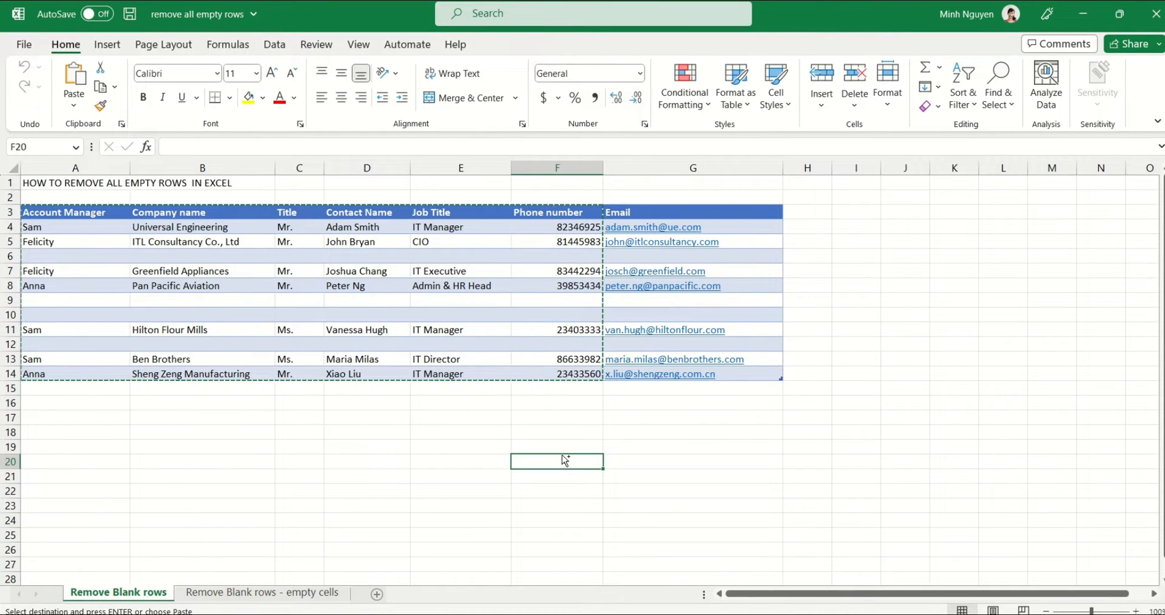
left_click(408, 420)
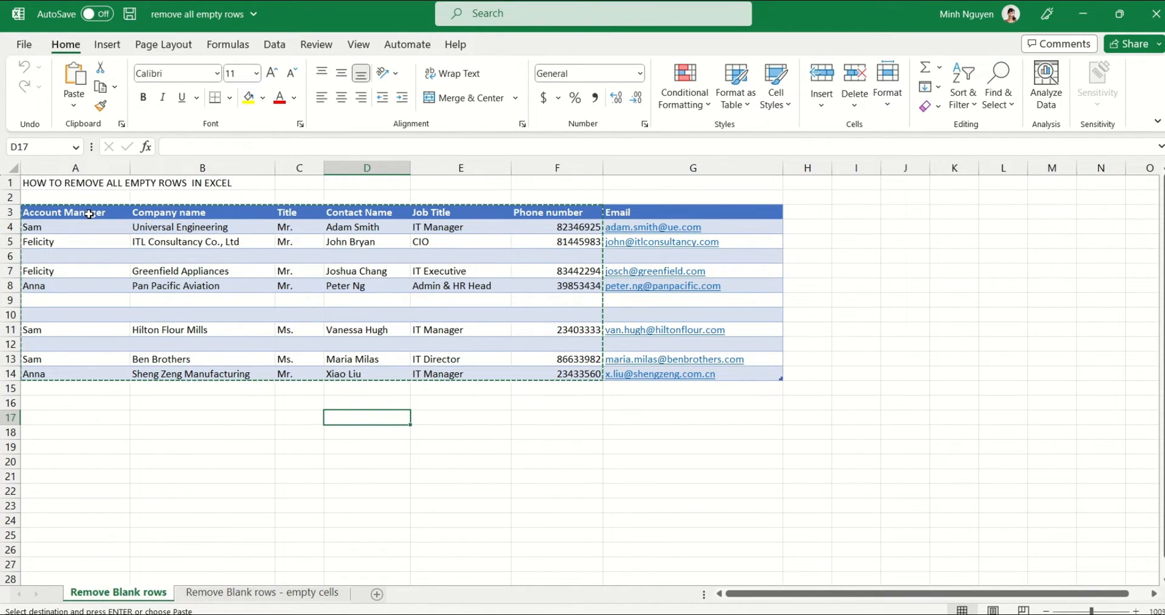
left_click_drag(89, 214, 680, 382)
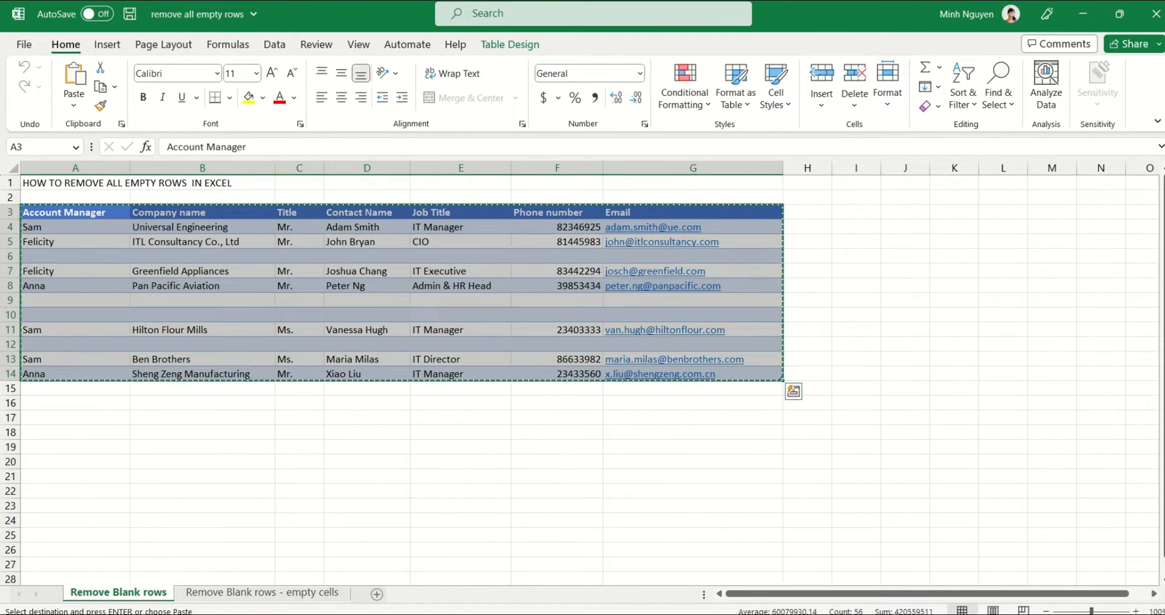
key("alt+Tab")
key("ctrl+v")
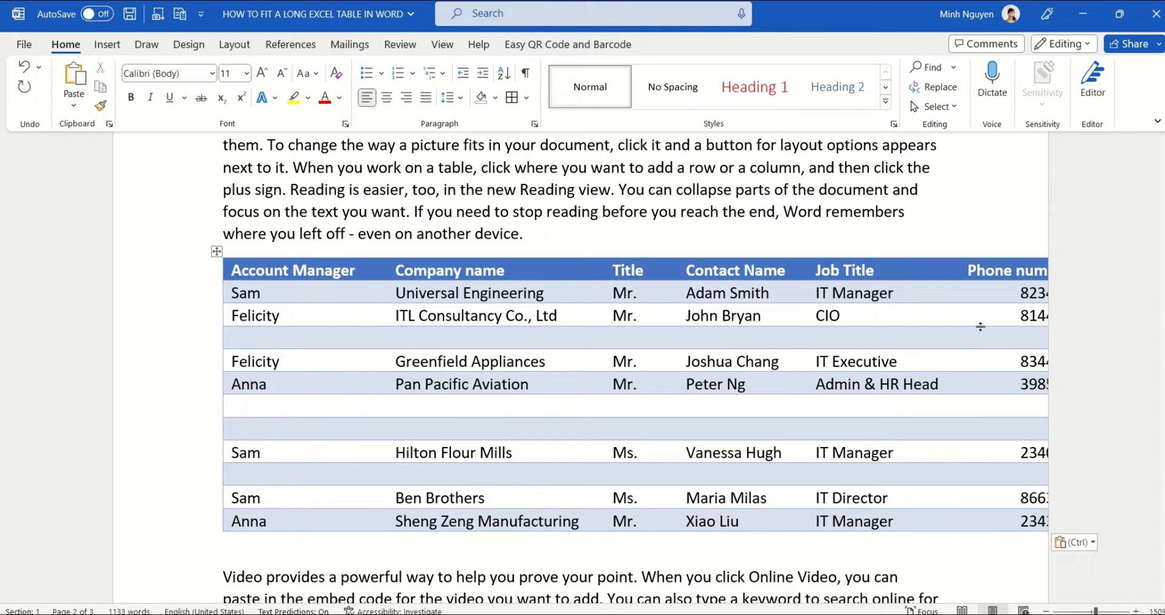
- Try AutoFit Window on the seven-column table on page 2, review its layout, and undo the fit
left_click(216, 252)
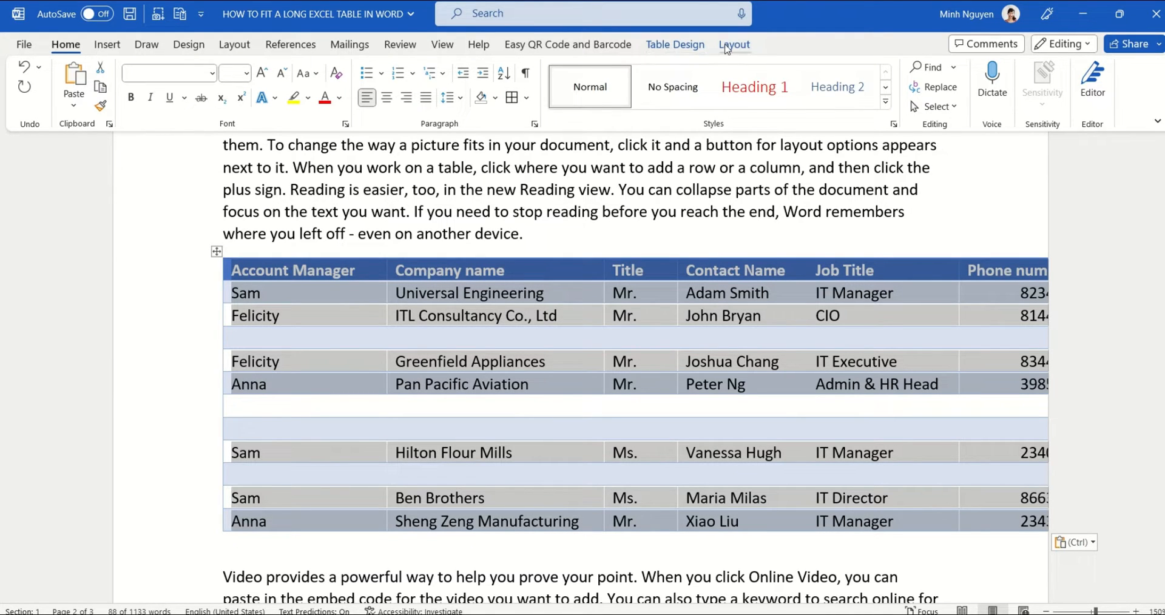
left_click(733, 46)
left_click(534, 115)
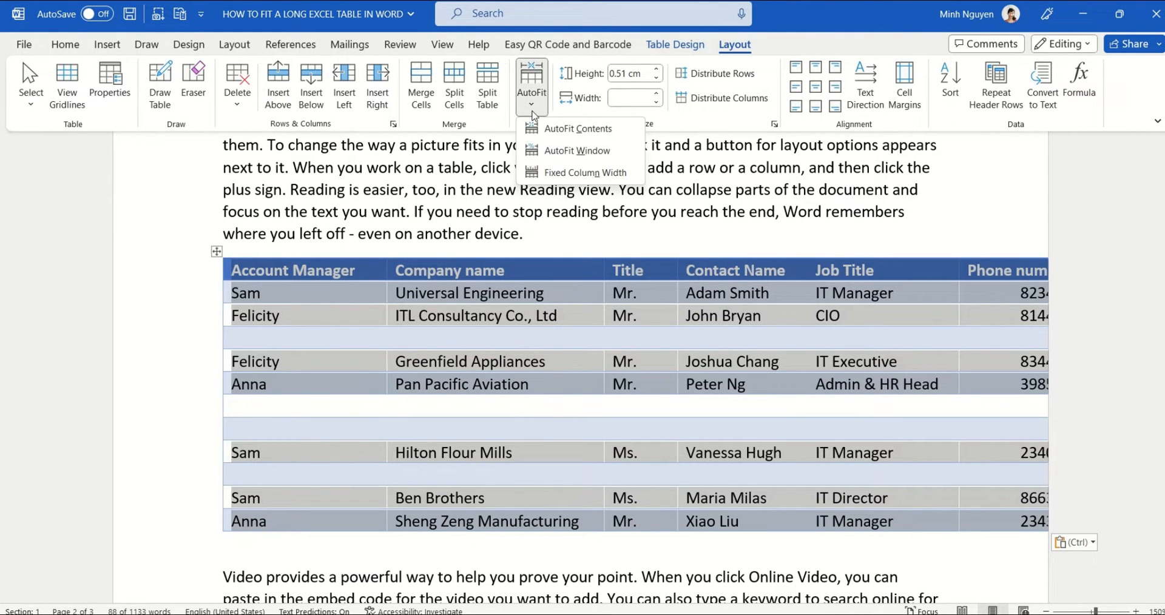
left_click(558, 152)
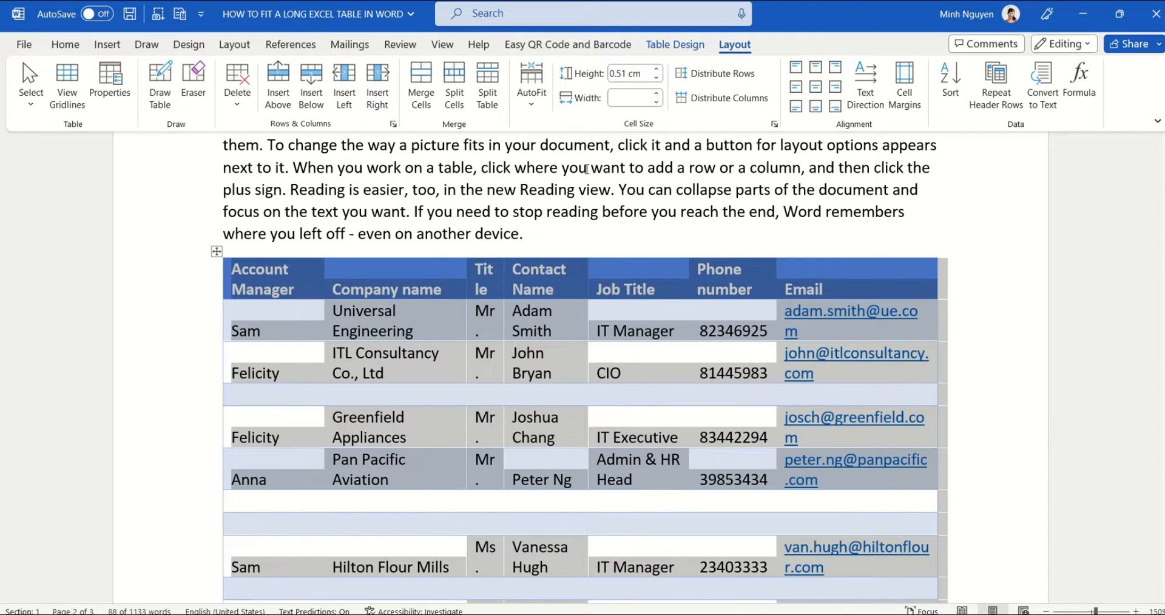
left_click(977, 316)
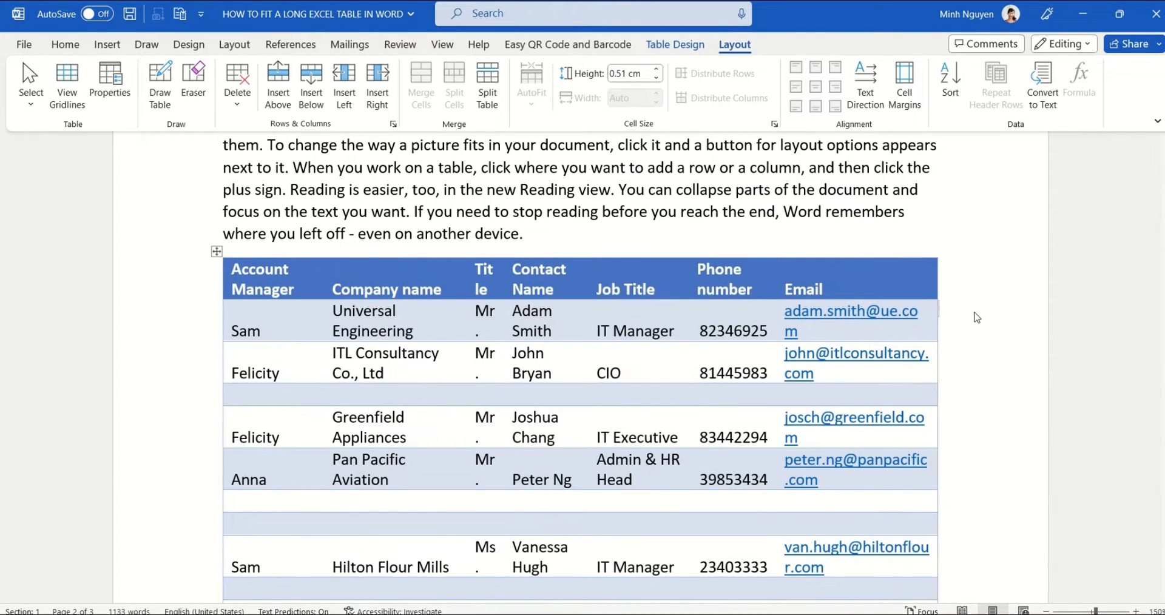
scroll(976, 315, "down", 3)
scroll(974, 312, "up", 1)
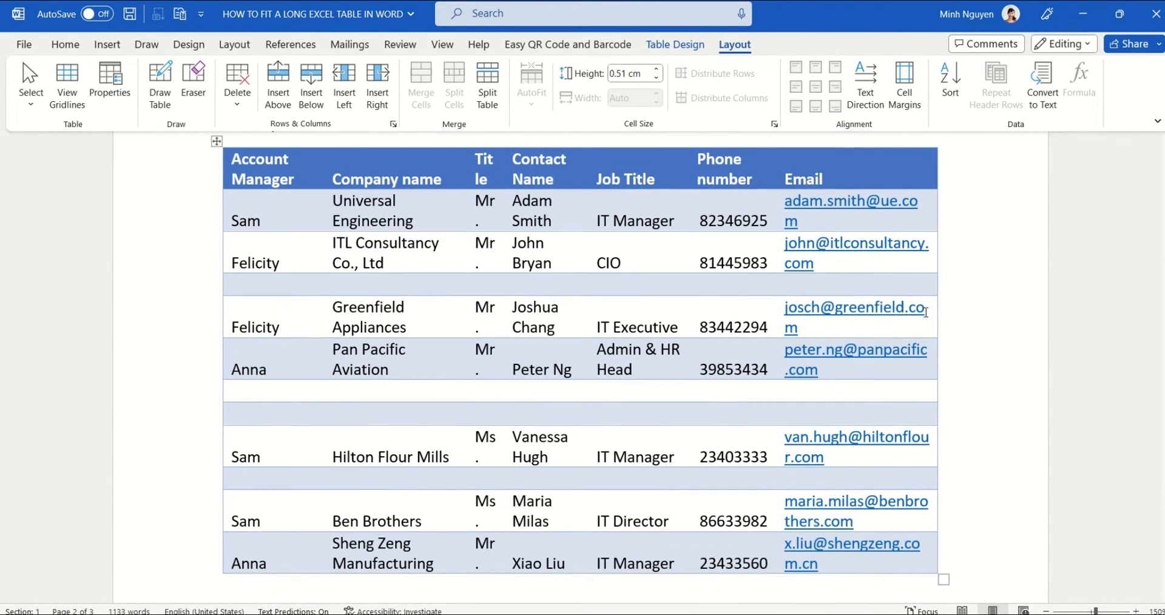
key("ctrl+z")
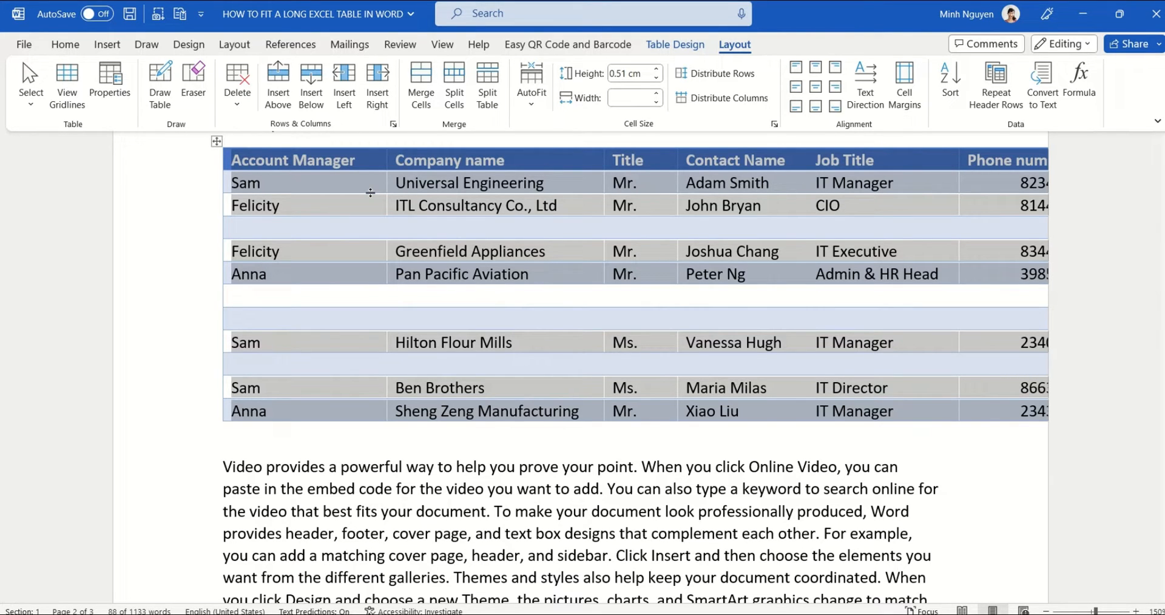
- Set the page orientation to Landscape for the selected seven-column table, applying it to Selected text only
scroll(370, 193, "up", 3)
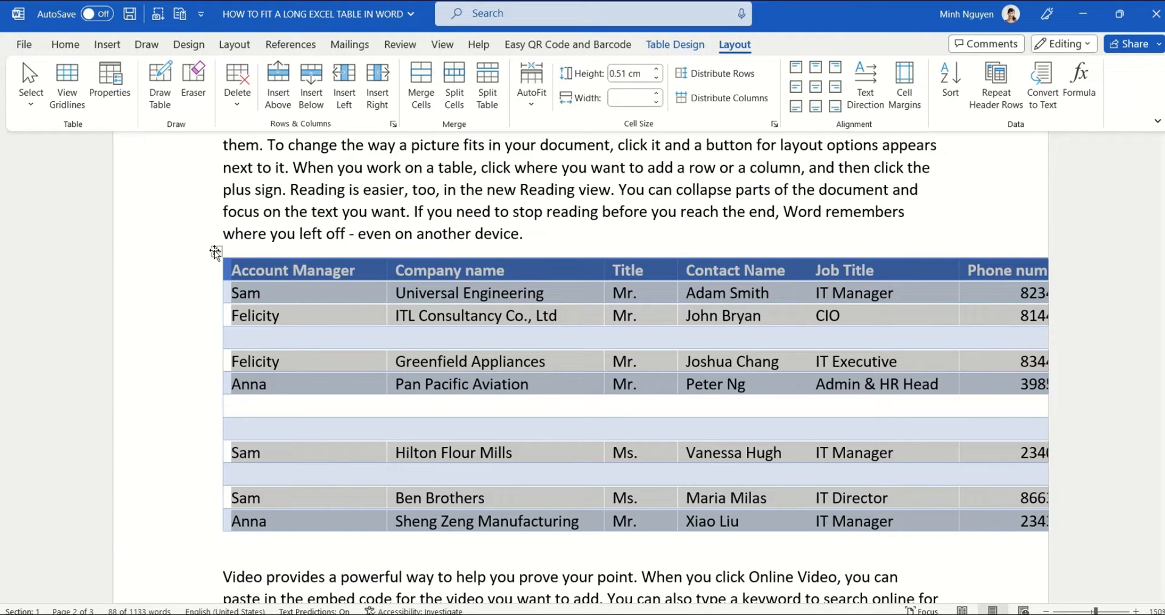
left_click(65, 46)
left_click(234, 46)
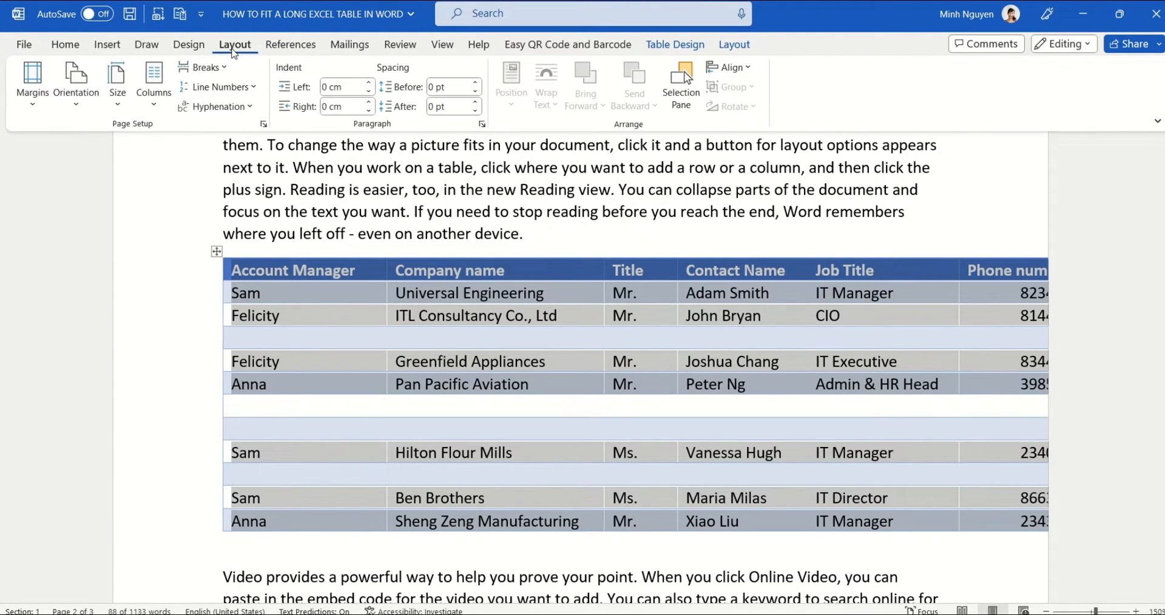
left_click(78, 103)
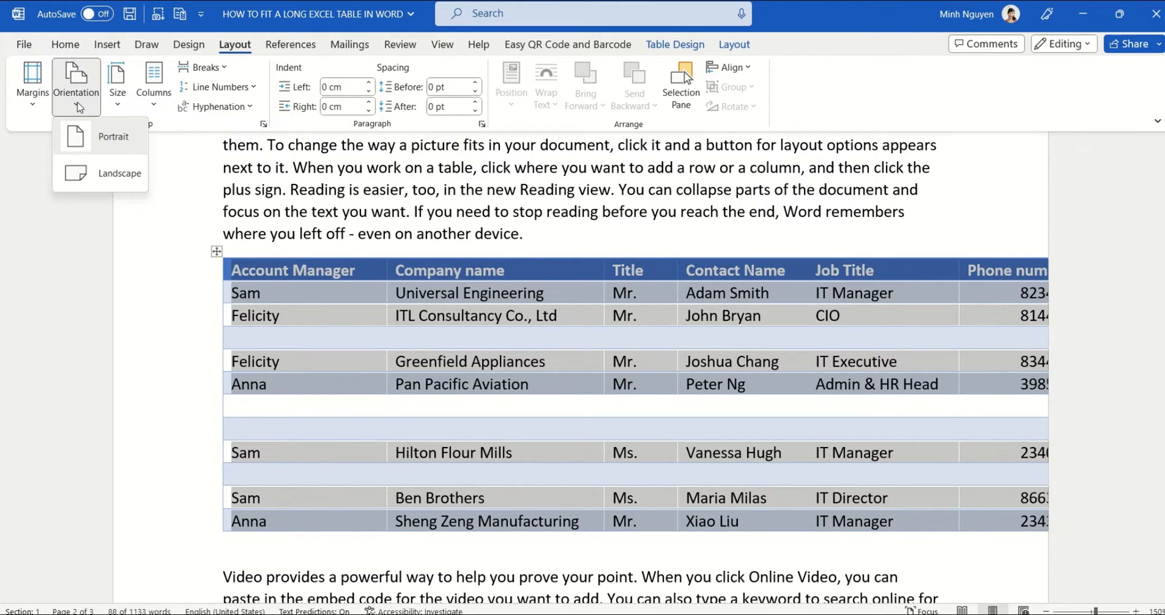
left_click(220, 124)
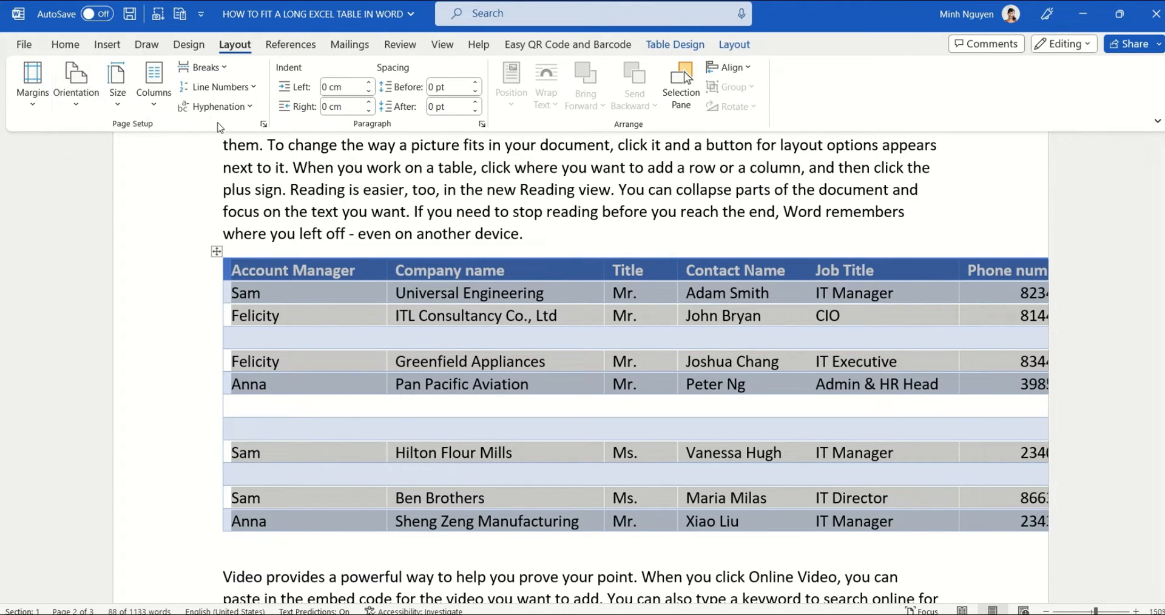
left_click(264, 128)
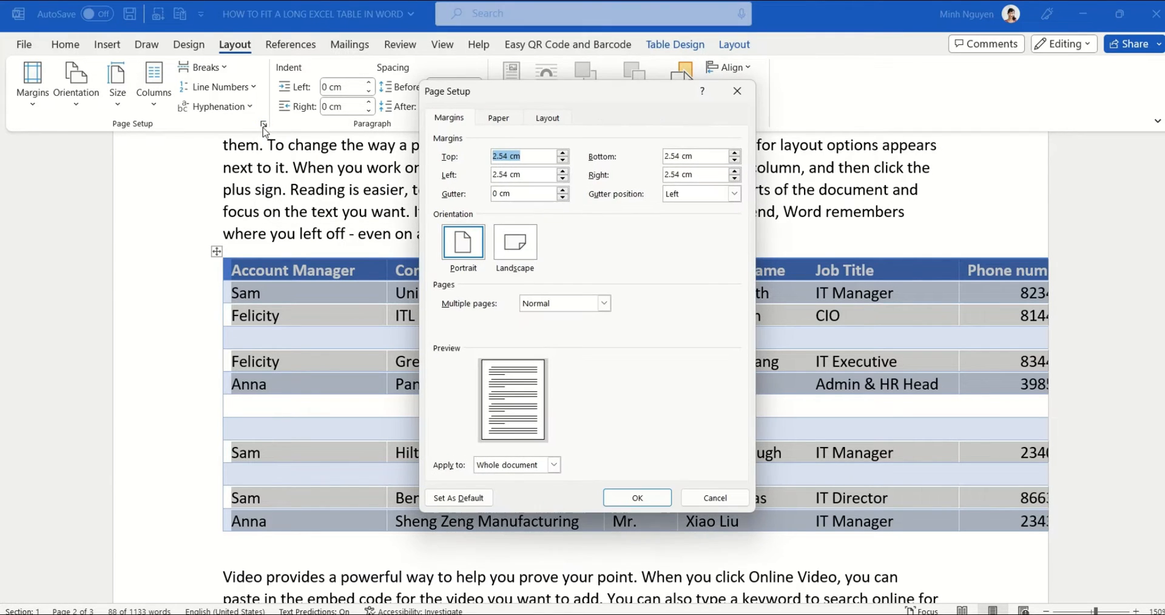
left_click(515, 242)
left_click(516, 464)
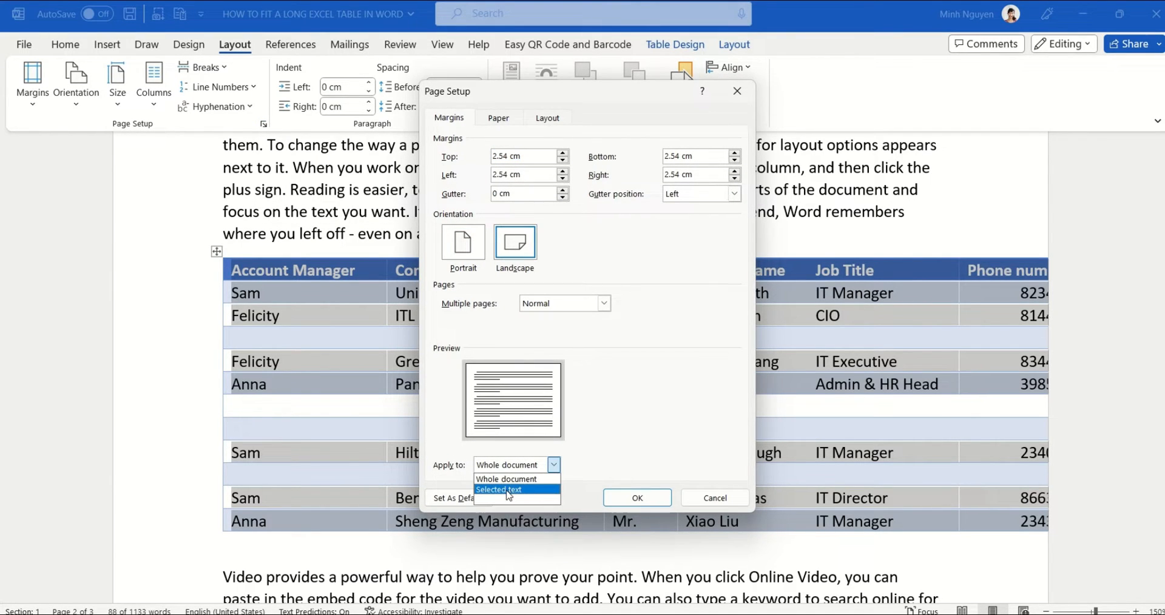
left_click(514, 477)
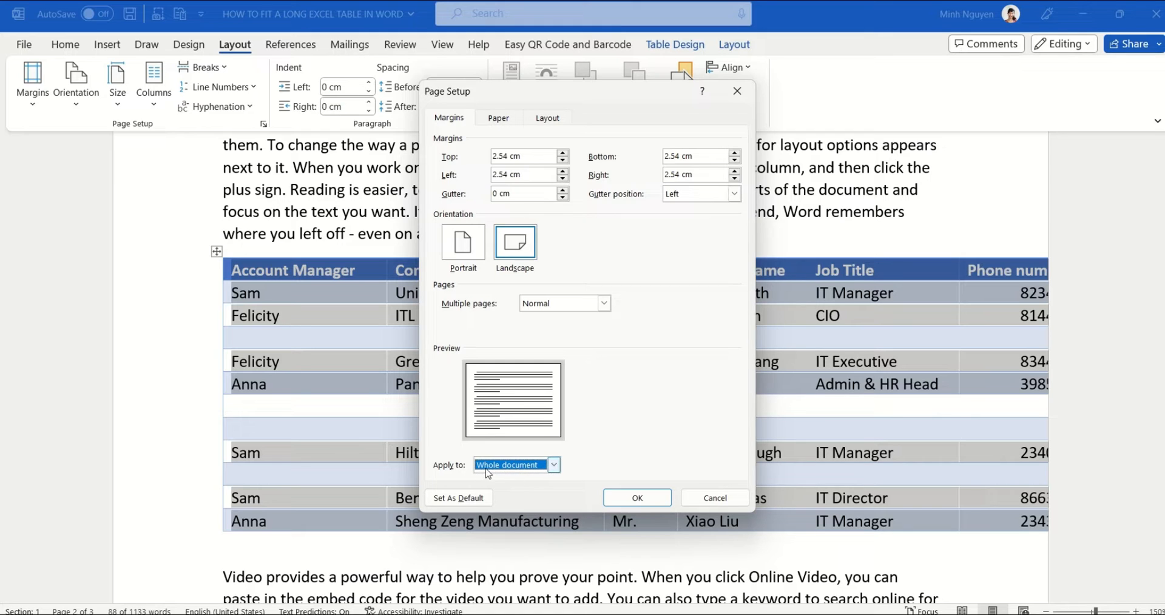
left_click(554, 468)
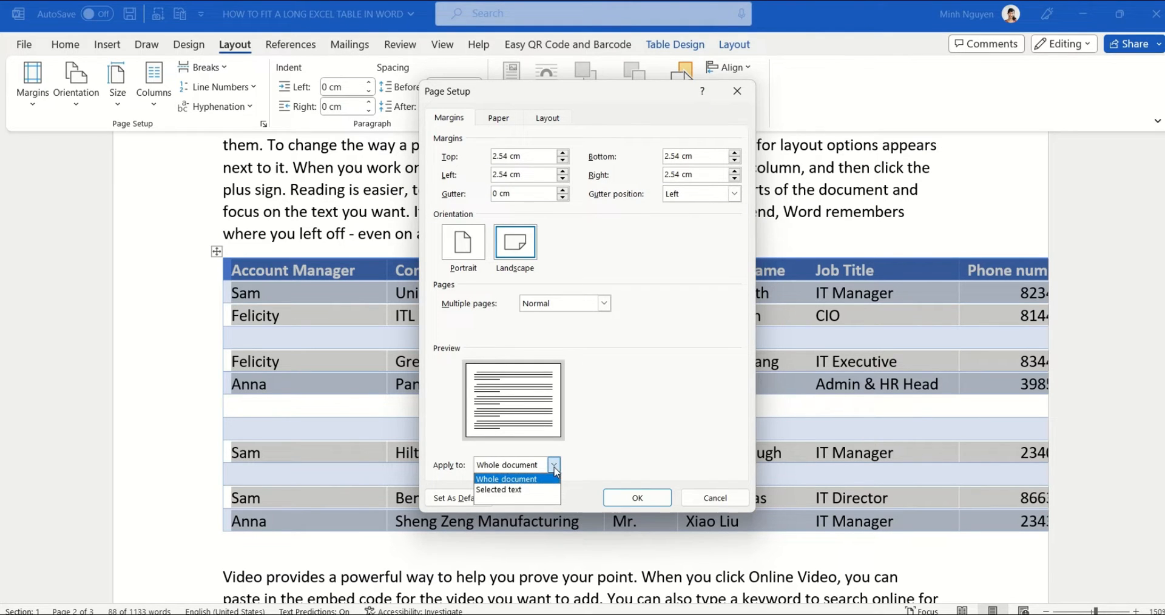
left_click(517, 490)
left_click(637, 497)
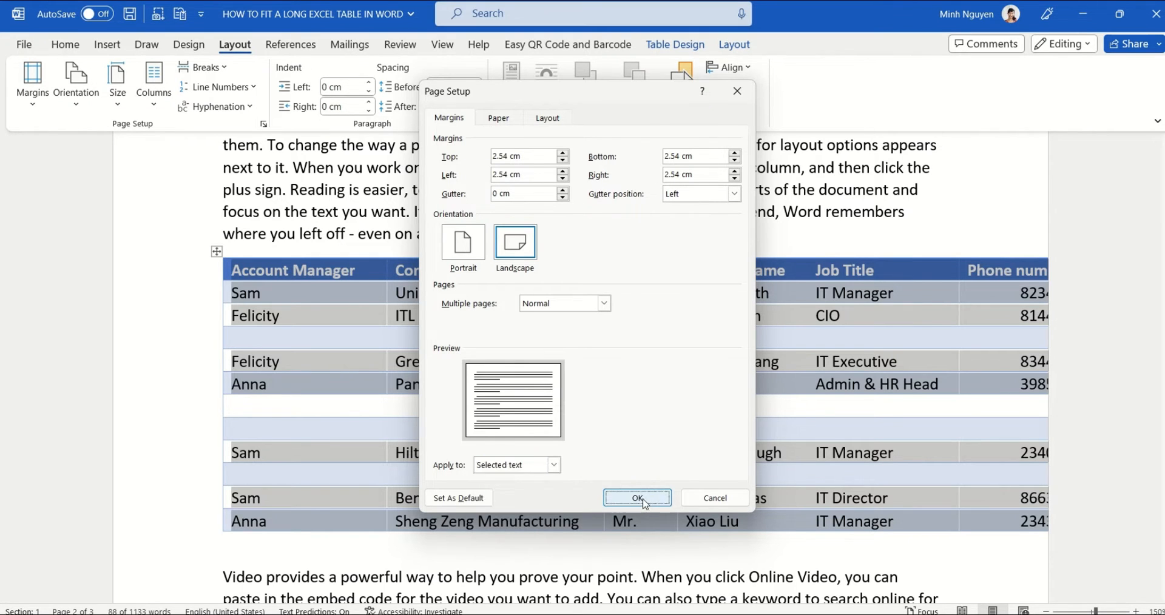
- Review the landscape page alongside the other pages at 50% zoom, and undo the orientation change
scroll(803, 458, "down", 10)
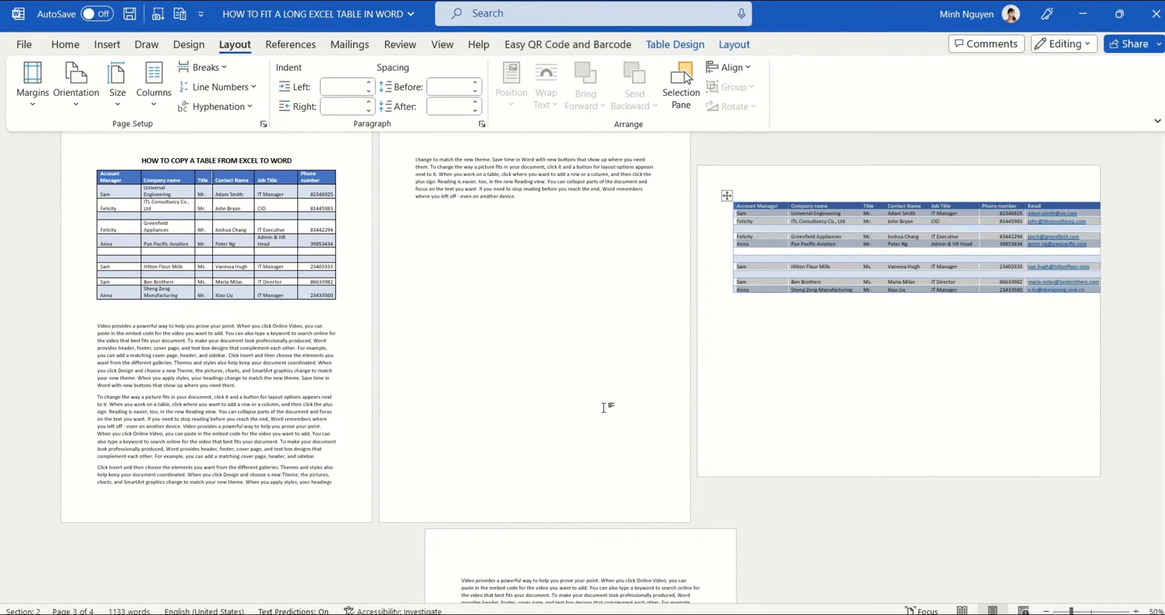
scroll(556, 389, "down", 1)
scroll(557, 388, "down", 1)
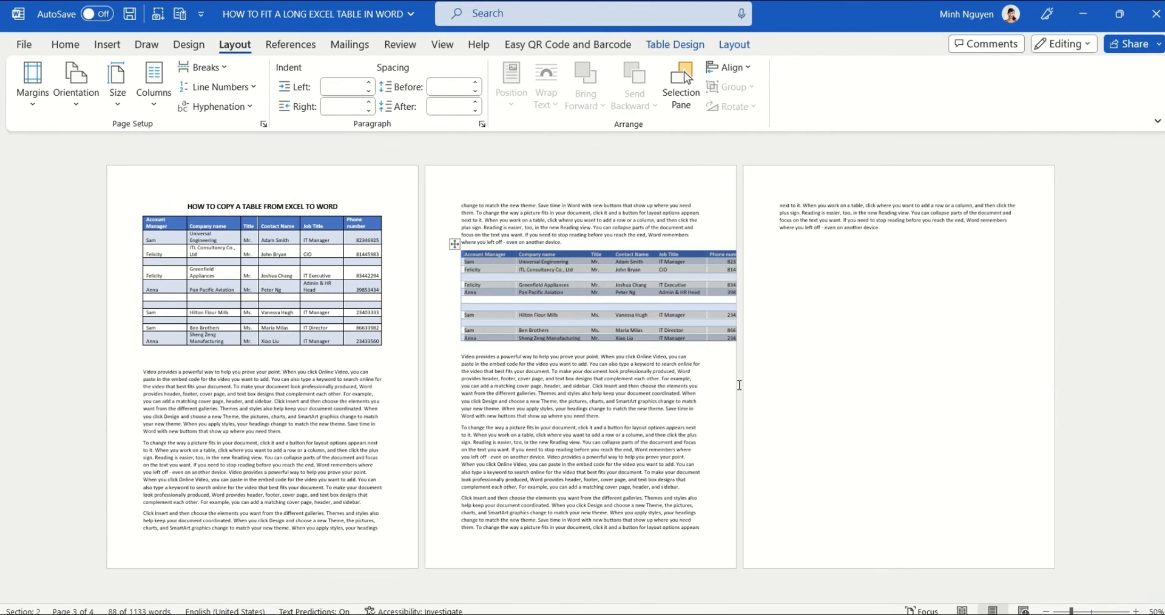
- Delete the entire seven-column table between the paragraphs on page 2
left_click(446, 327)
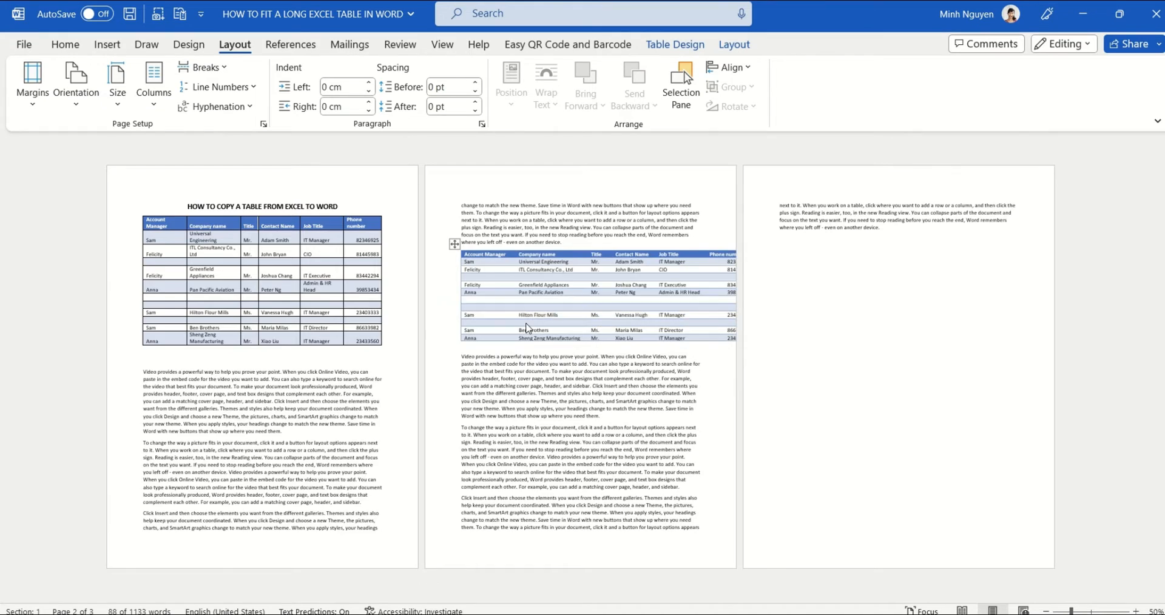
scroll(529, 328, "up", 4)
scroll(529, 328, "up", 3)
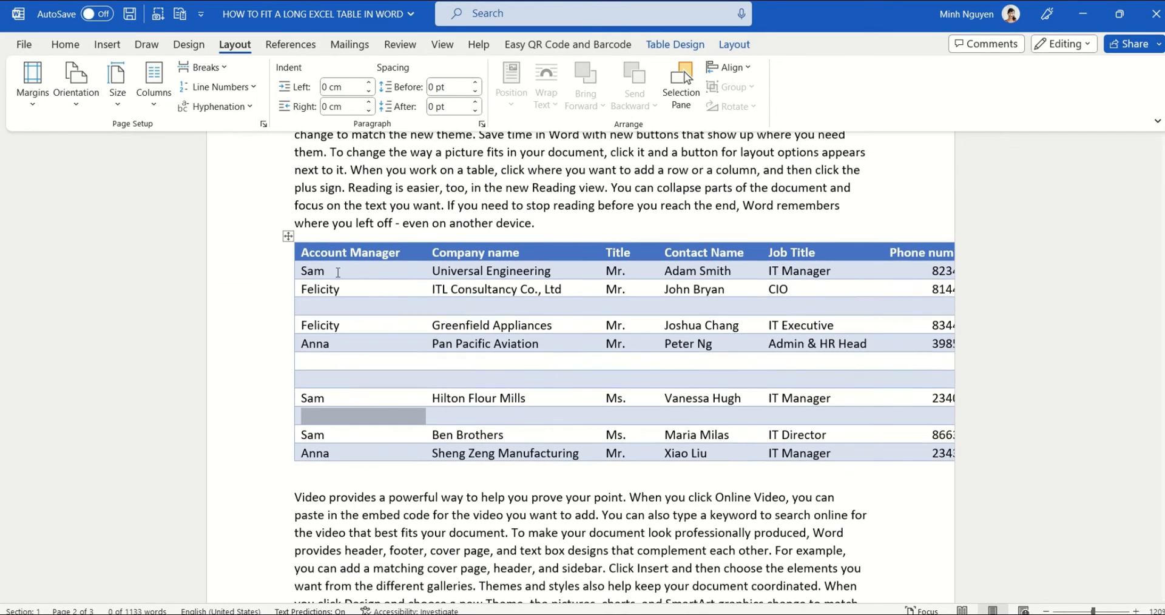
left_click(288, 234)
right_click(287, 236)
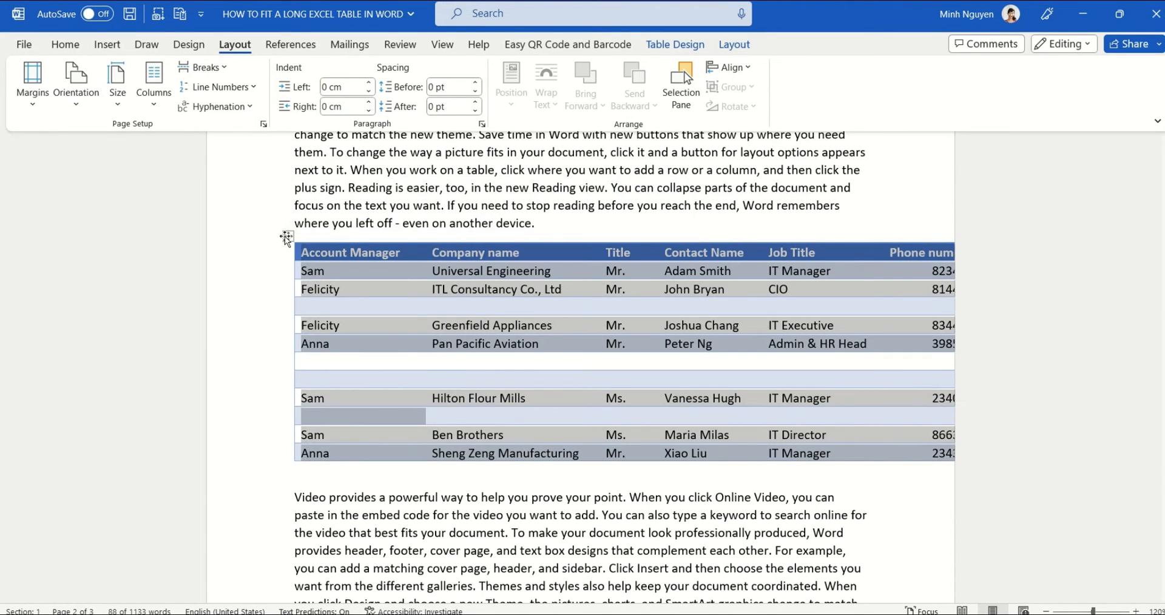
left_click(319, 298)
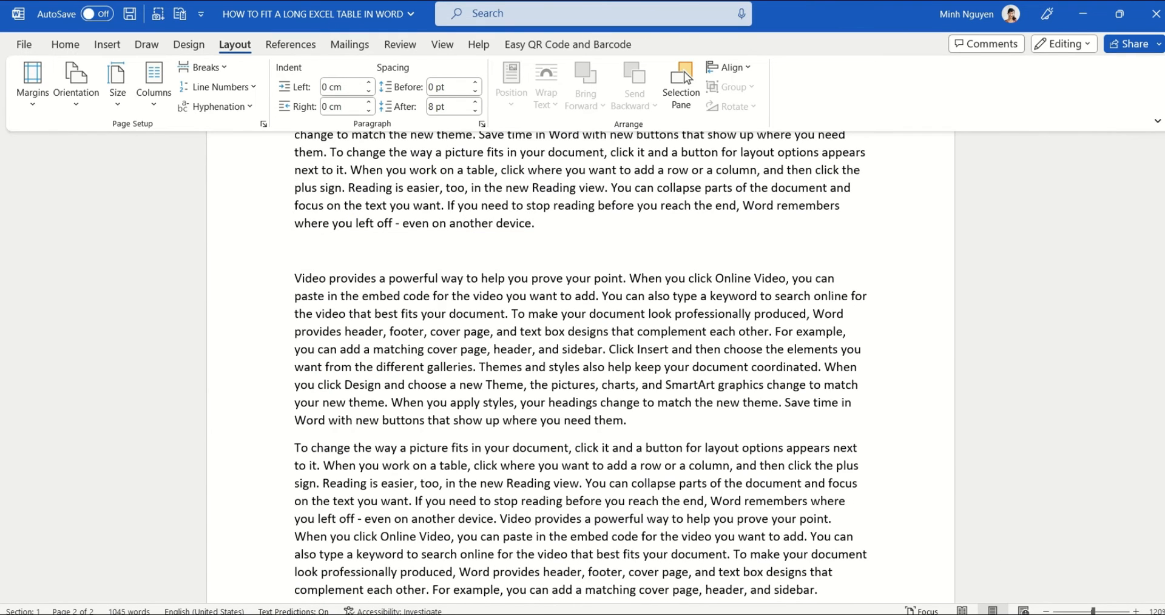
- Copy the selected table A3:G14 from Excel and paste it as a picture at the blank line on Word's page 2
key("alt+Tab")
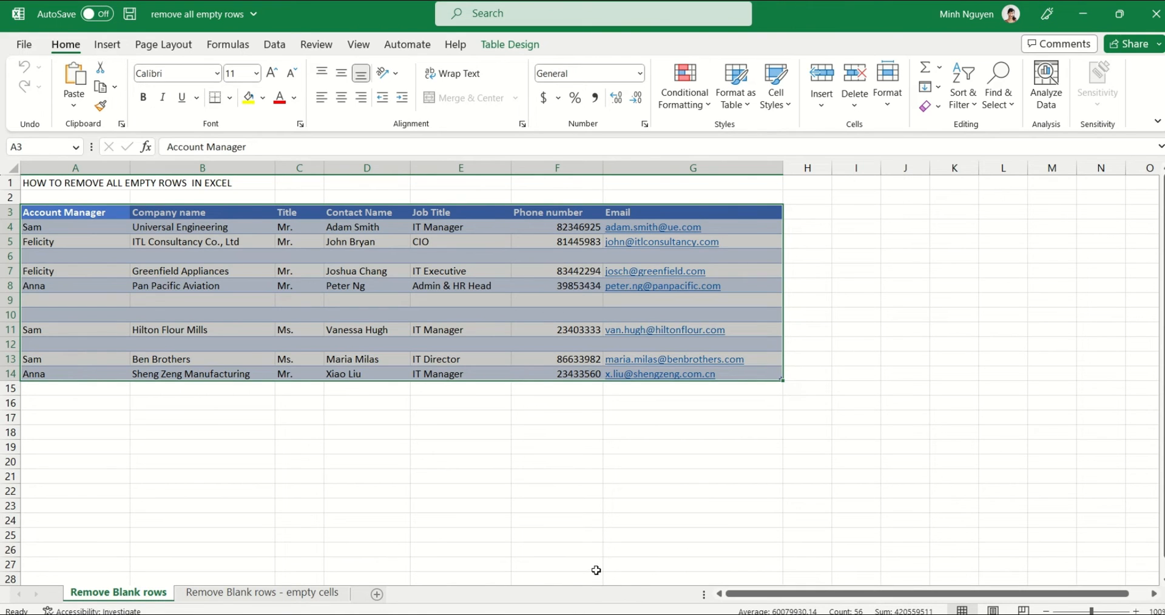
key("ctrl+c")
key("alt+Tab")
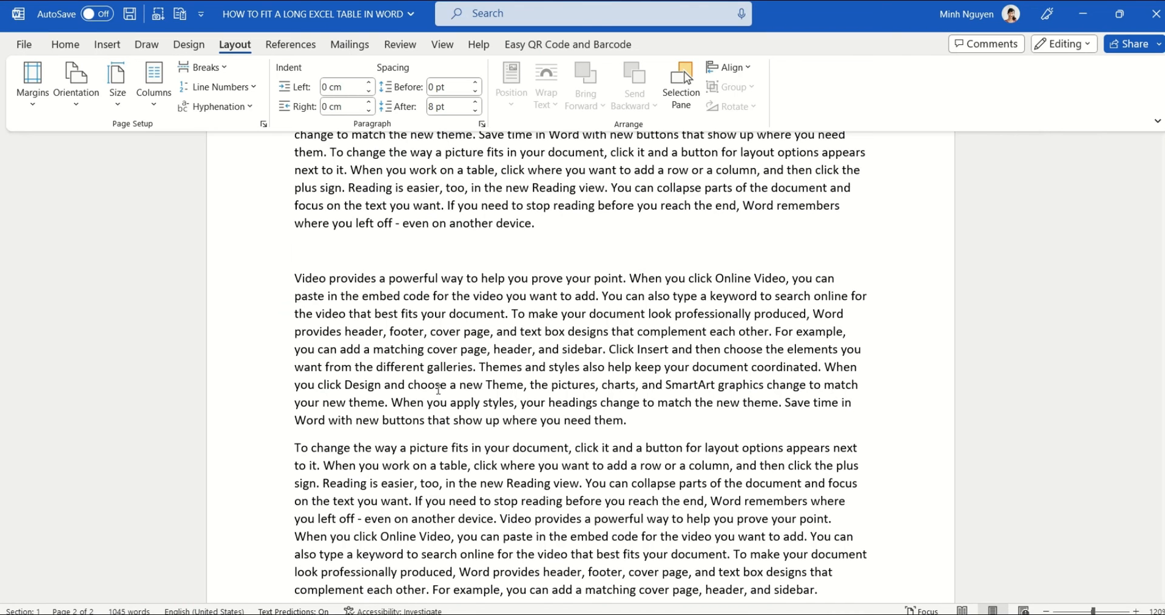
key("ctrl+v")
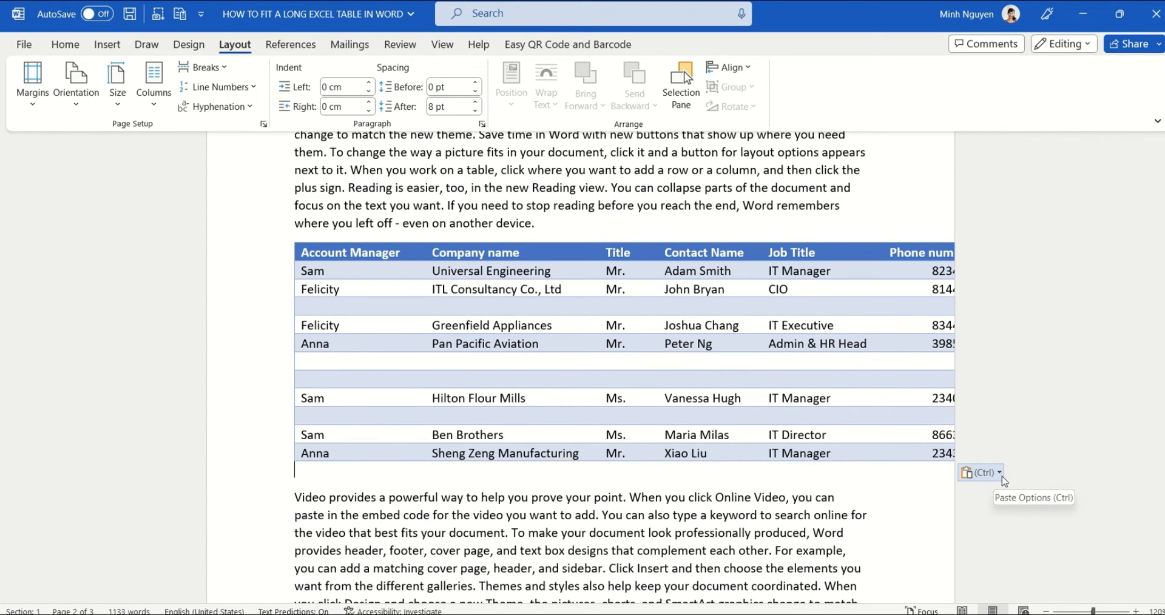
left_click(1002, 477)
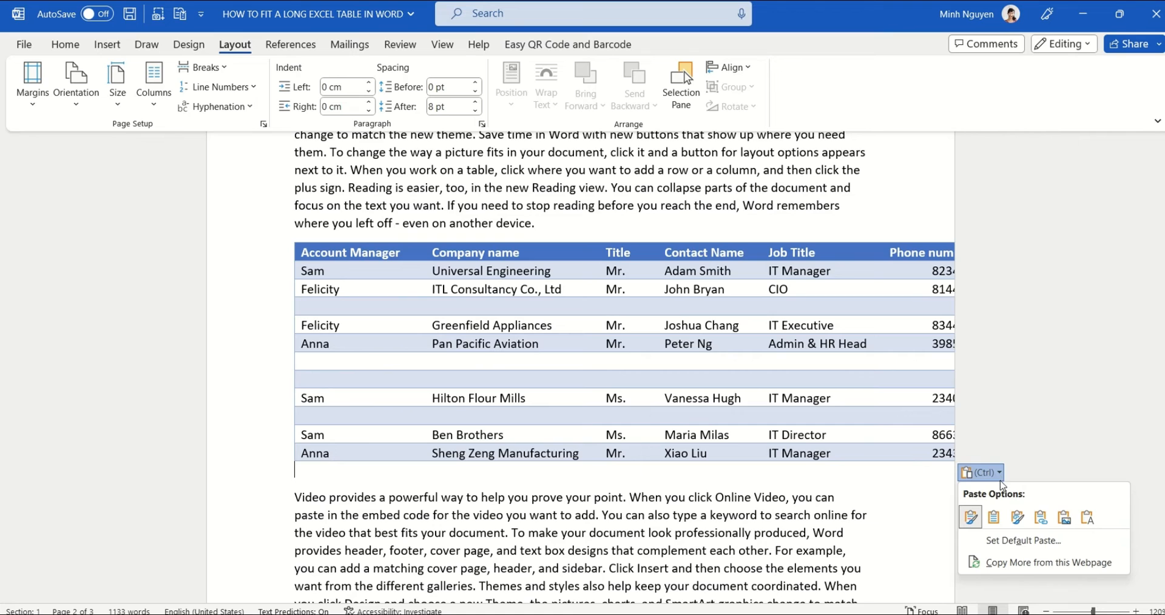
left_click(1064, 517)
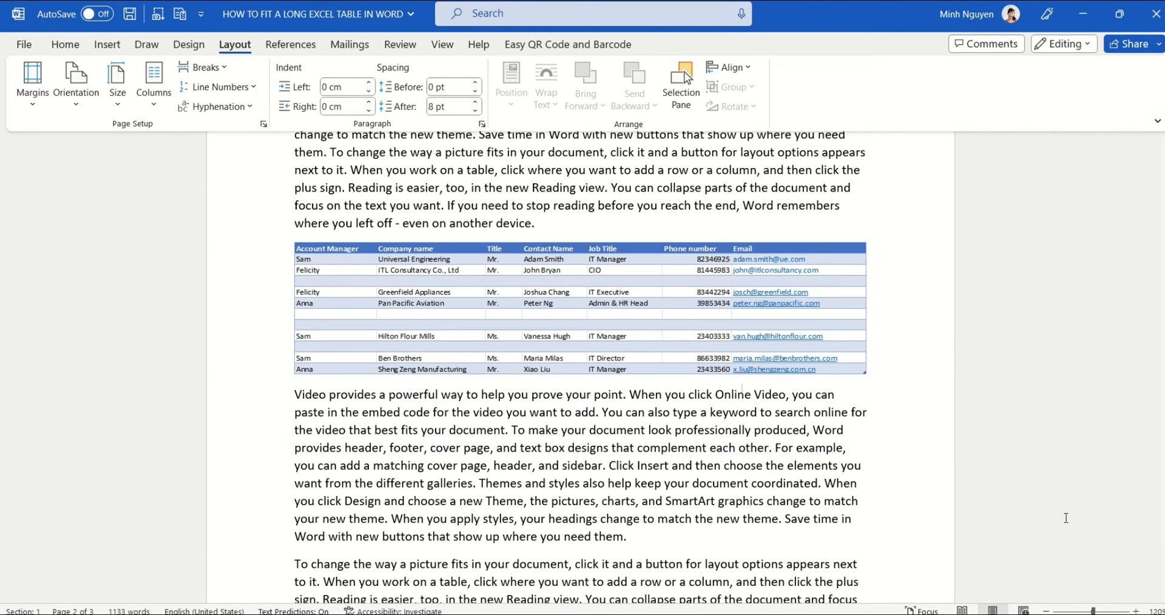
- Enlarge the pasted table picture proportionally until it is slightly wider than the surrounding text, and deselect it
left_click(750, 344)
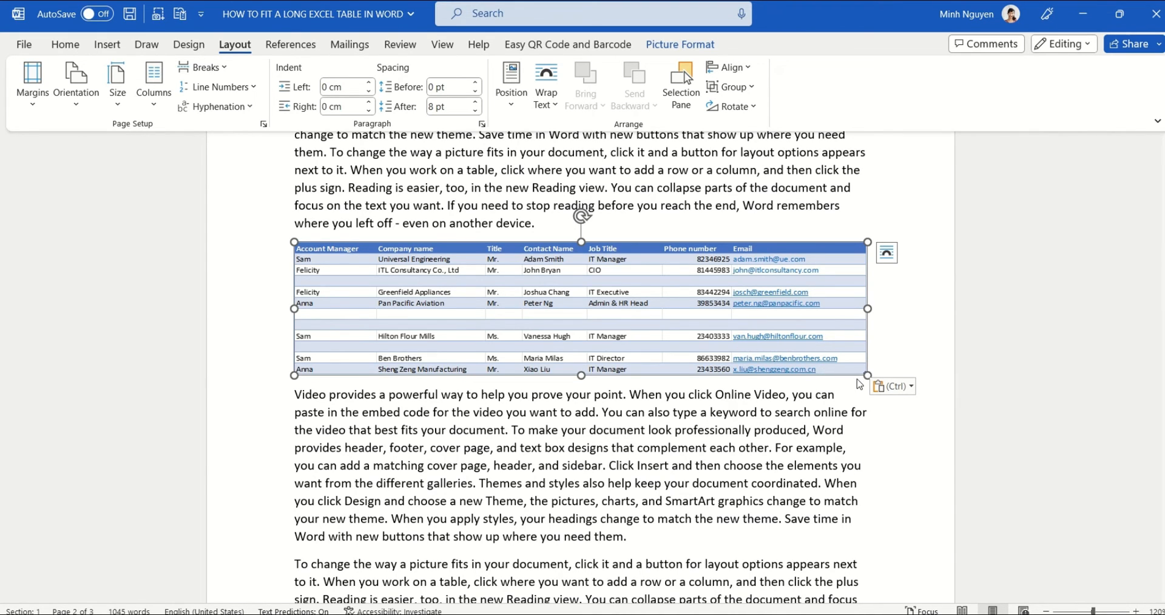
left_click_drag(866, 374, 841, 378)
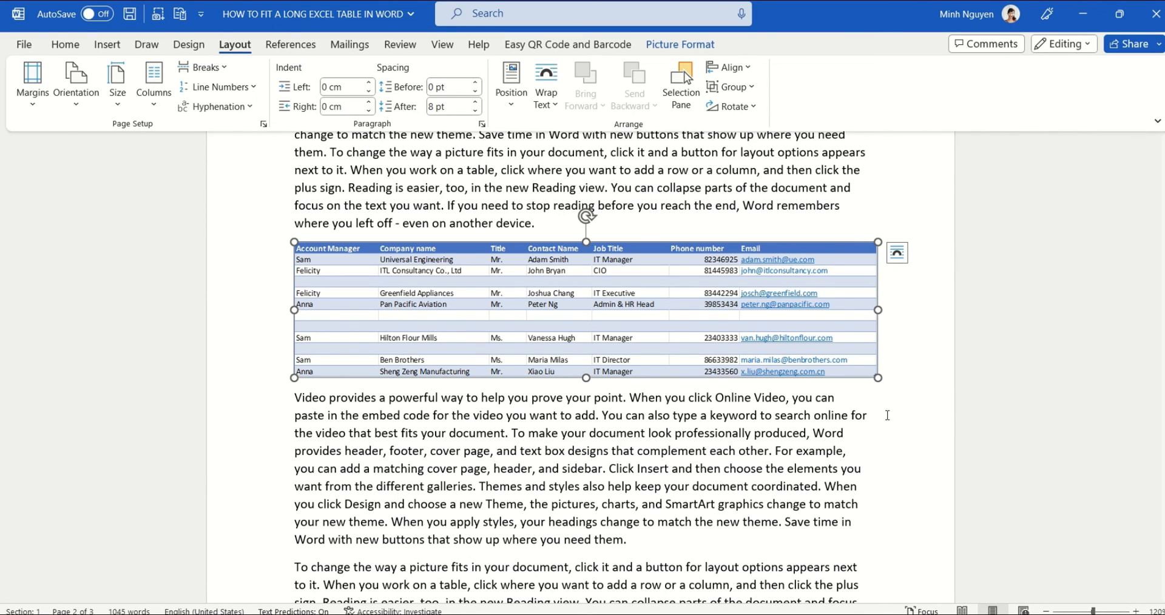
left_click(825, 486)
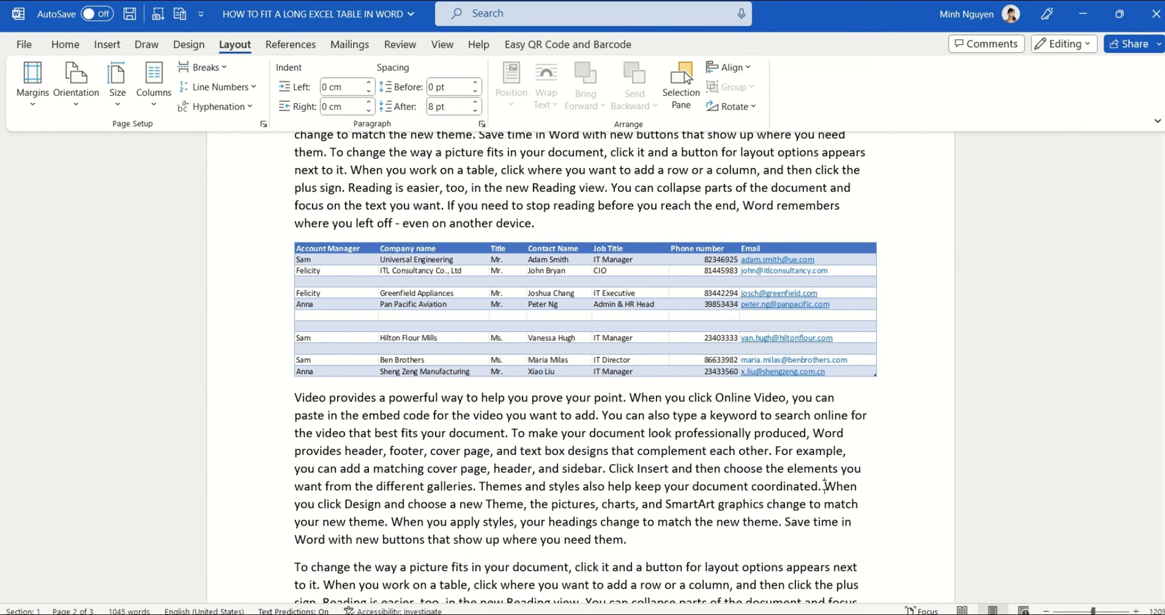